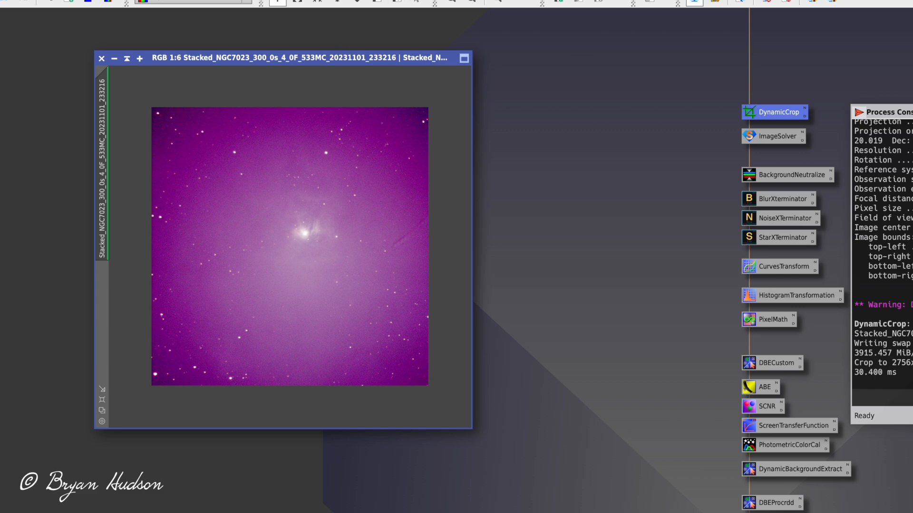
# - Run the SetiAstro Automatic DBE script on the stacked NGC7023 image to remove its background gradient
pyautogui.click(245, 0)
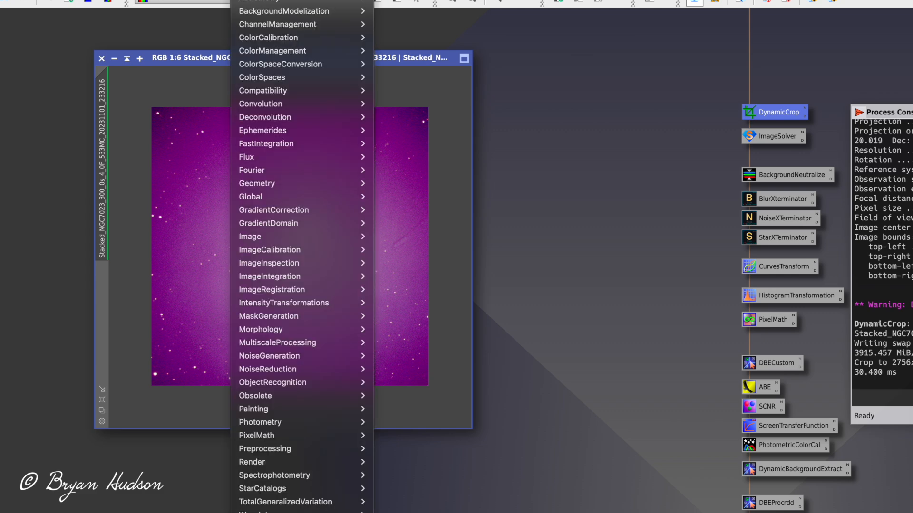
pyautogui.moveTo(289, 0)
pyautogui.moveTo(310, 140)
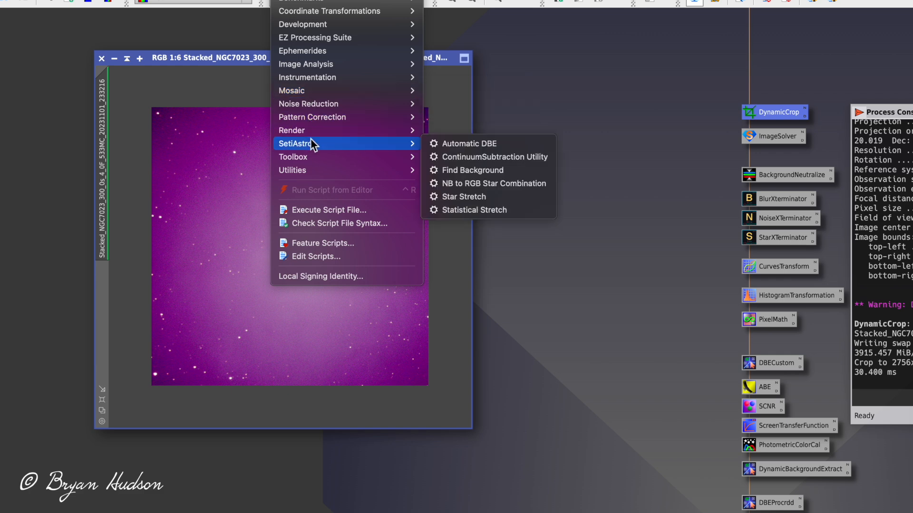
pyautogui.click(458, 142)
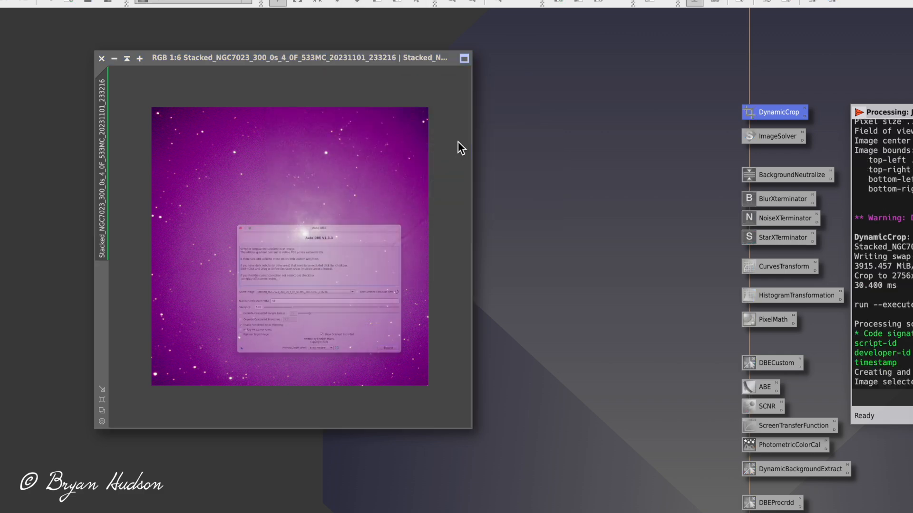
pyautogui.moveTo(451, 114); pyautogui.dragTo(705, 96)
pyautogui.click(783, 397)
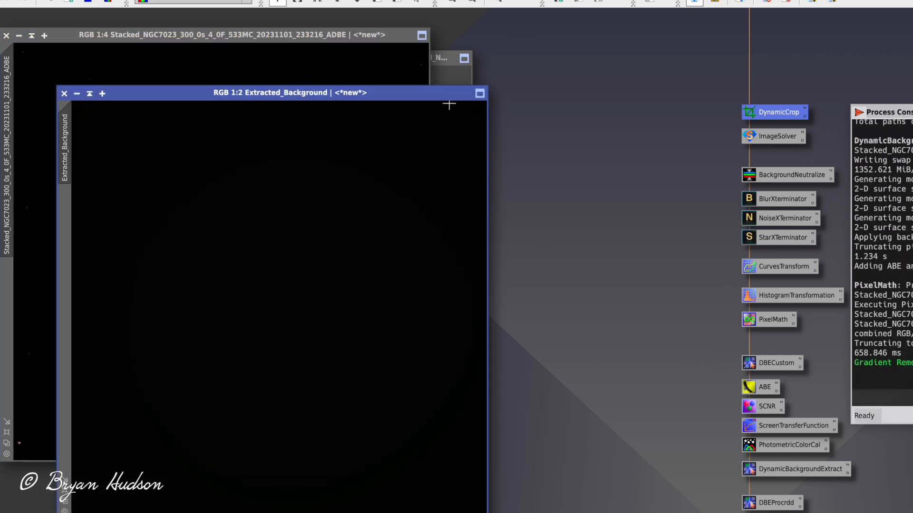
# - Auto-stretch the extracted background image to inspect the gradient, and close it
pyautogui.click(833, 3)
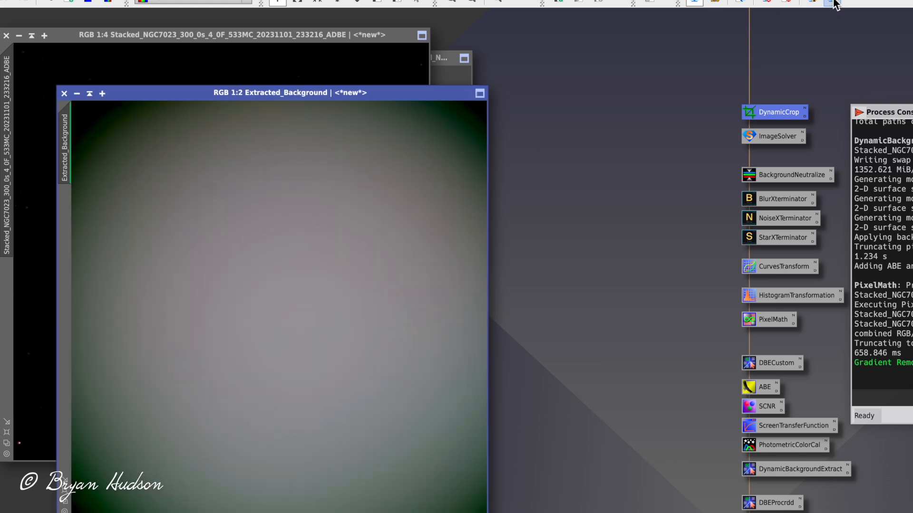
pyautogui.click(64, 93)
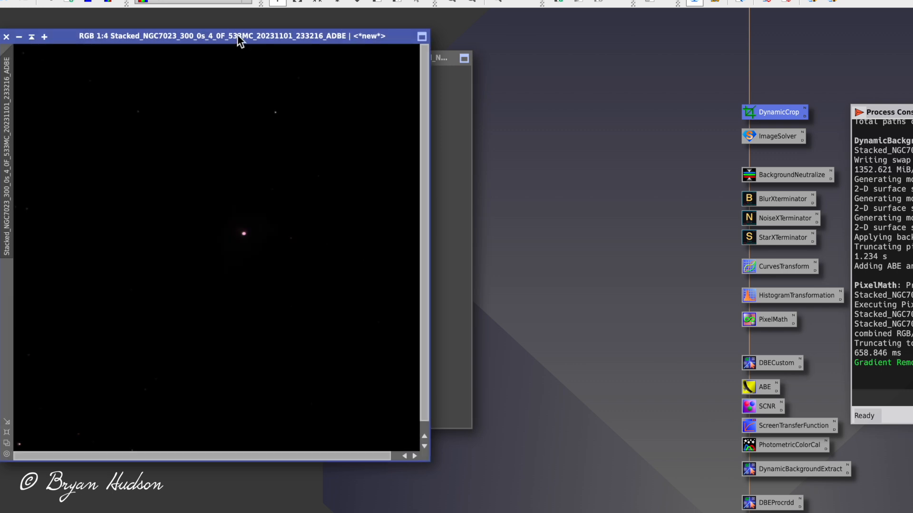
# - Auto-stretch the display of the gradient-corrected ADBE image and enlarge its window to show the whole frame
pyautogui.moveTo(237, 34); pyautogui.dragTo(347, 58)
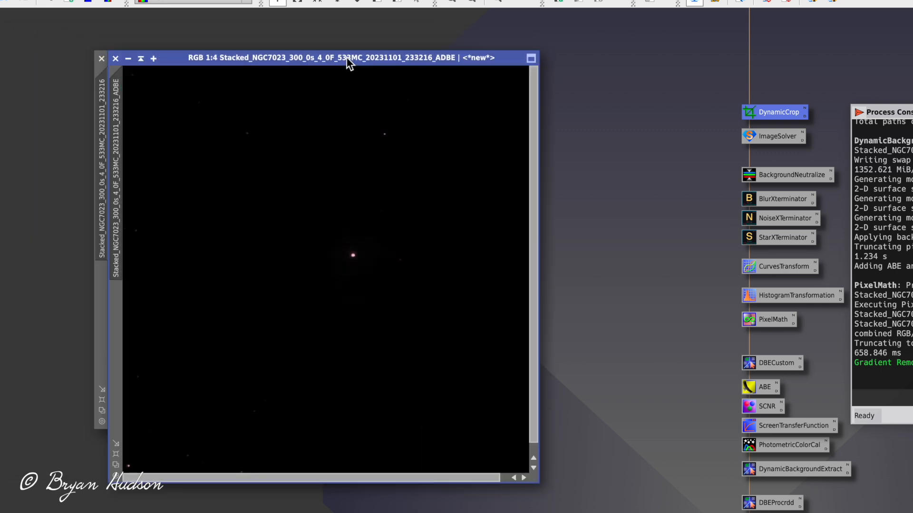
pyautogui.click(833, 3)
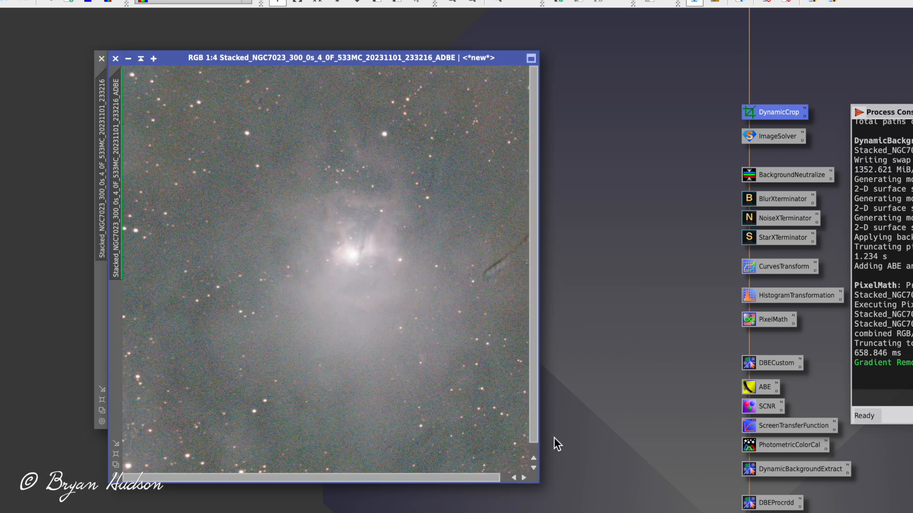
pyautogui.moveTo(538, 481); pyautogui.dragTo(648, 500)
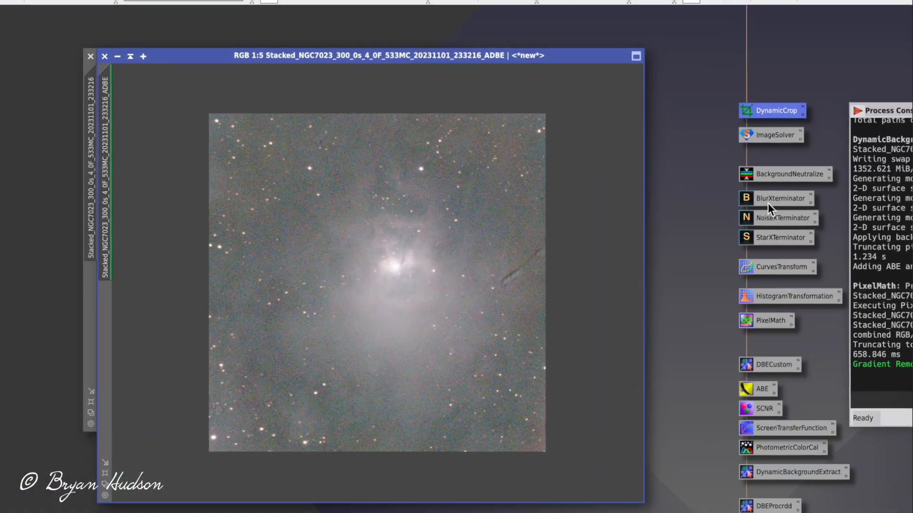
# - Sharpen the ADBE image with BlurXTerminator, using Sharpen Stars 0.25, Sharpen Nonstellar 0.90 and Automatic PSF
pyautogui.doubleClick(768, 203)
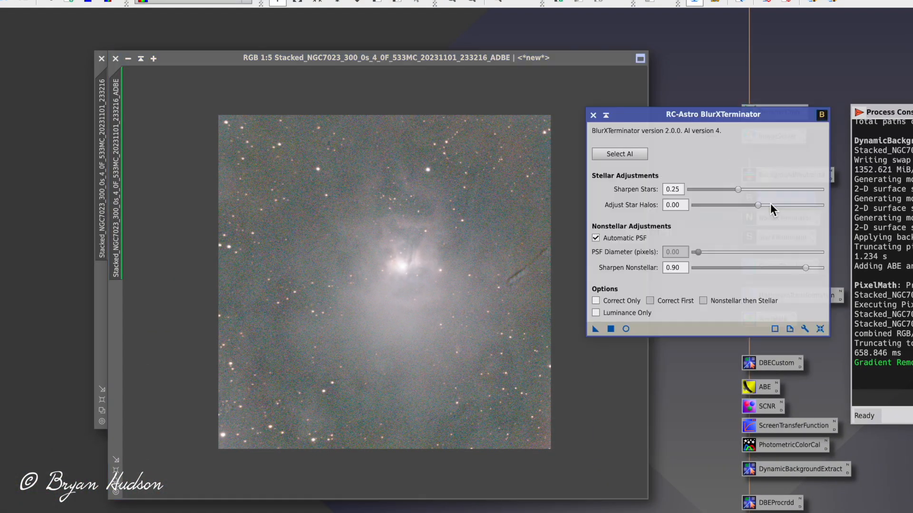
pyautogui.click(610, 329)
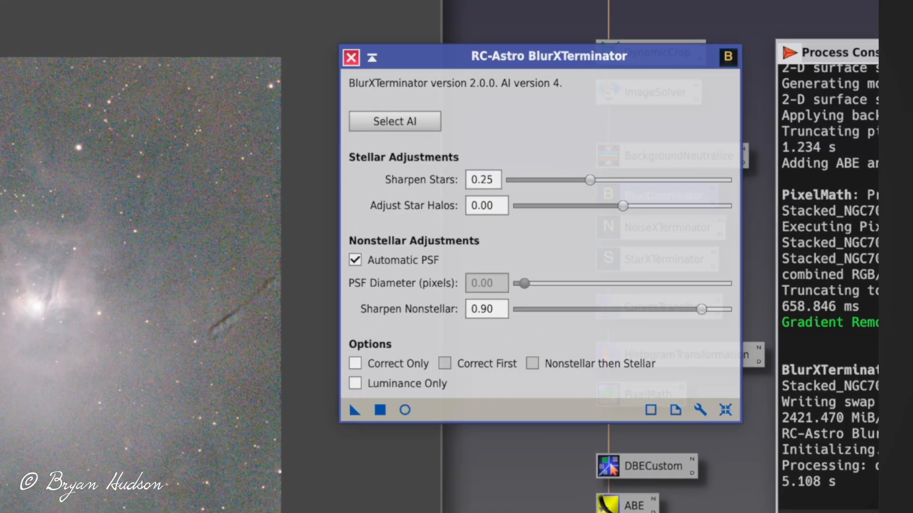
pyautogui.click(593, 115)
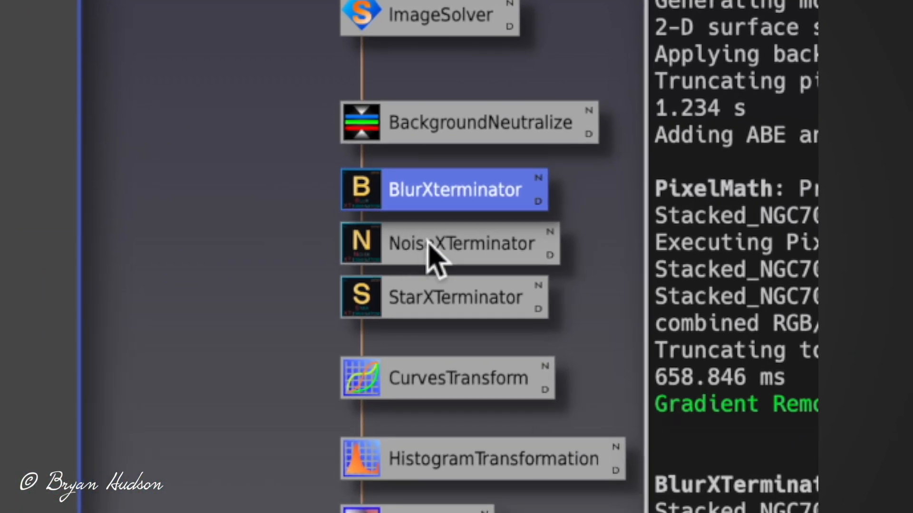
# - Denoise the ADBE image with NoiseXTerminator, using Denoise 0.90 and Detail 0.15
pyautogui.moveTo(772, 217); pyautogui.dragTo(771, 217)
pyautogui.doubleClick(423, 242)
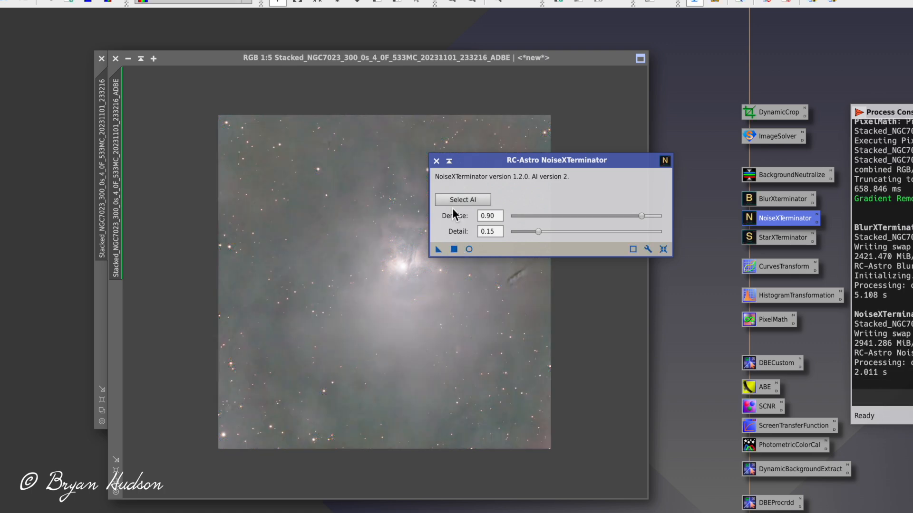
pyautogui.click(435, 161)
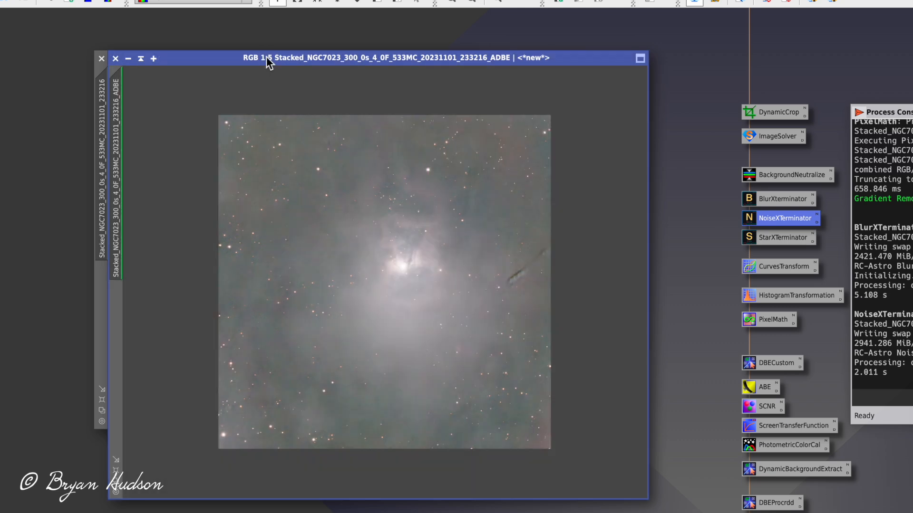
# - Stretch the ADBE image with EZ Soft Stretch, using Target Median 0.24, Expand Low 0.11 and Aggressiveness 7.00
pyautogui.click(288, 0)
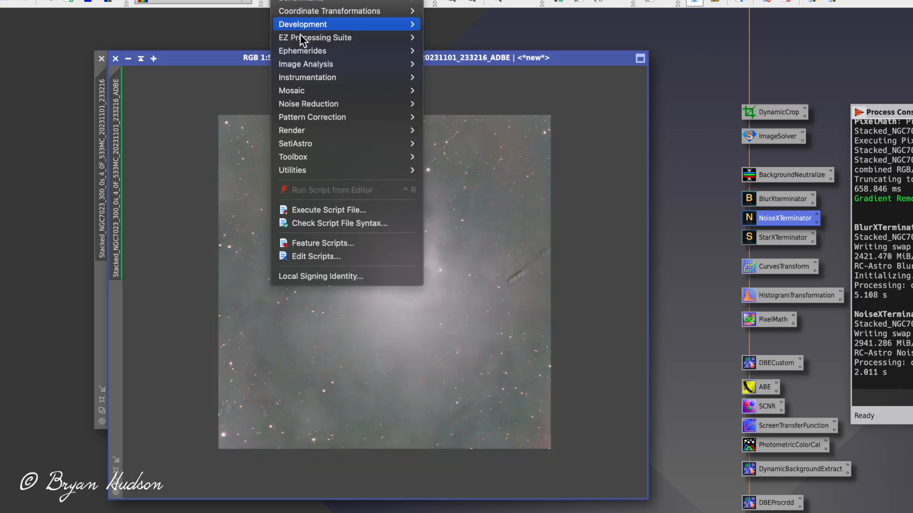
pyautogui.click(288, 0)
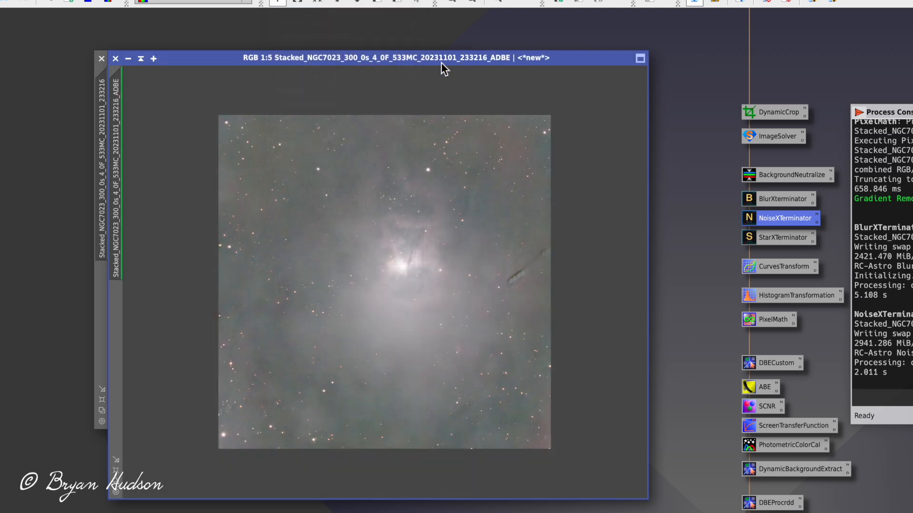
pyautogui.click(288, 0)
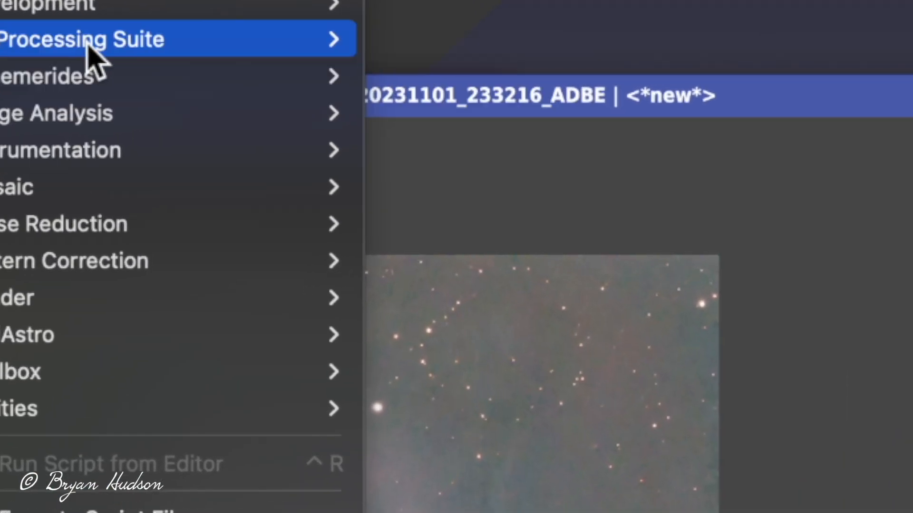
pyautogui.moveTo(88, 50)
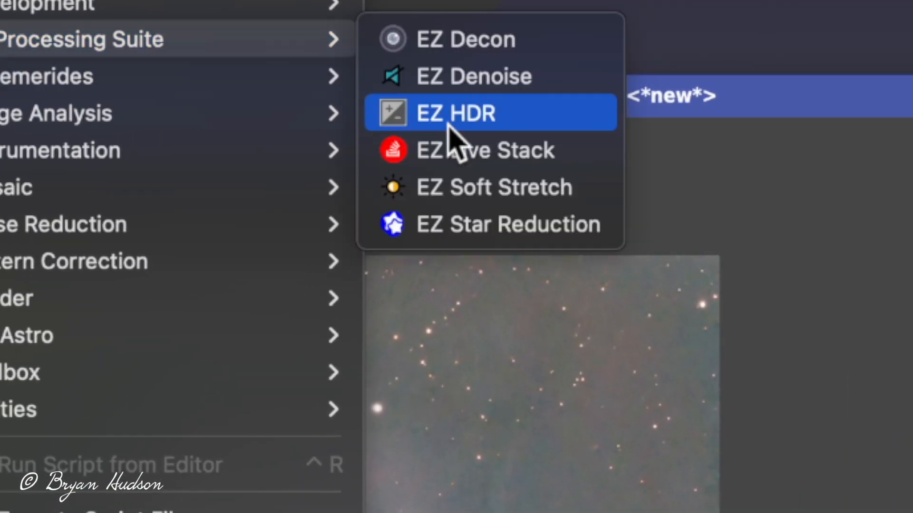
pyautogui.click(469, 183)
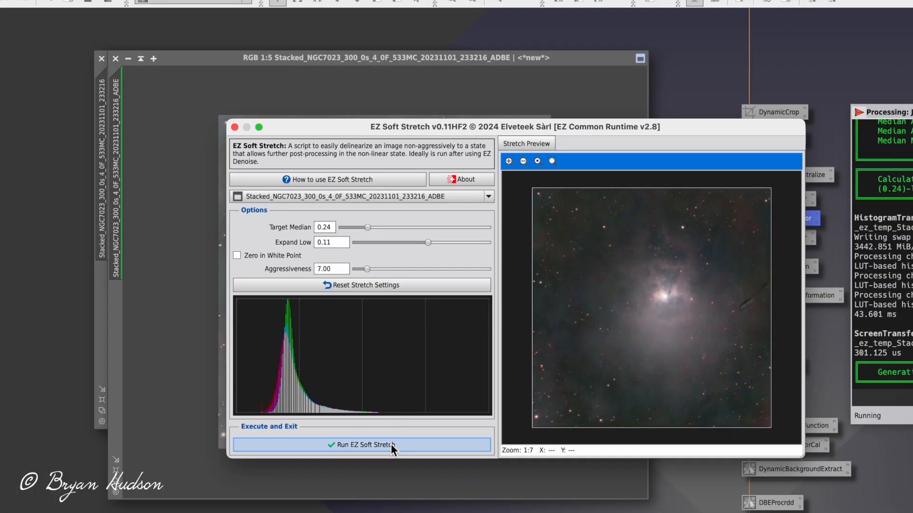
pyautogui.click(390, 444)
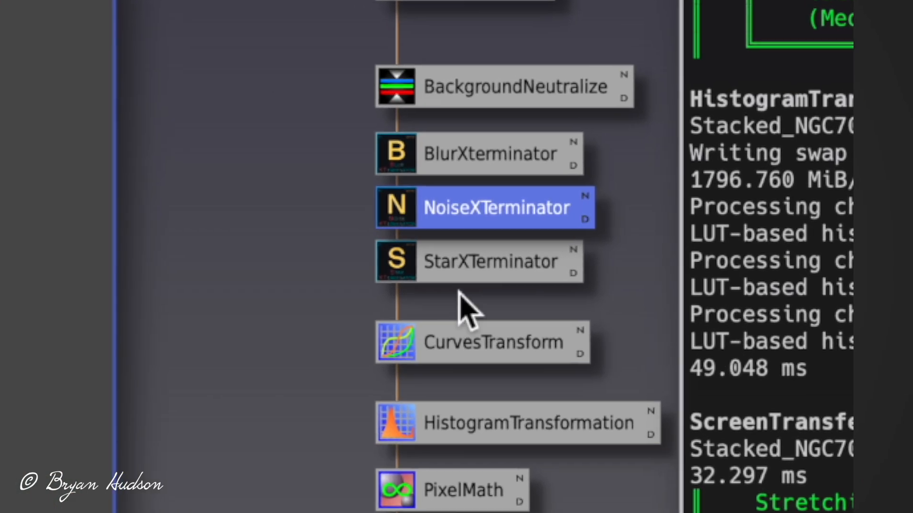
# - Separate the stars into an unscreened star image with StarXTerminator, and place the starless and star images side by side
pyautogui.doubleClick(449, 273)
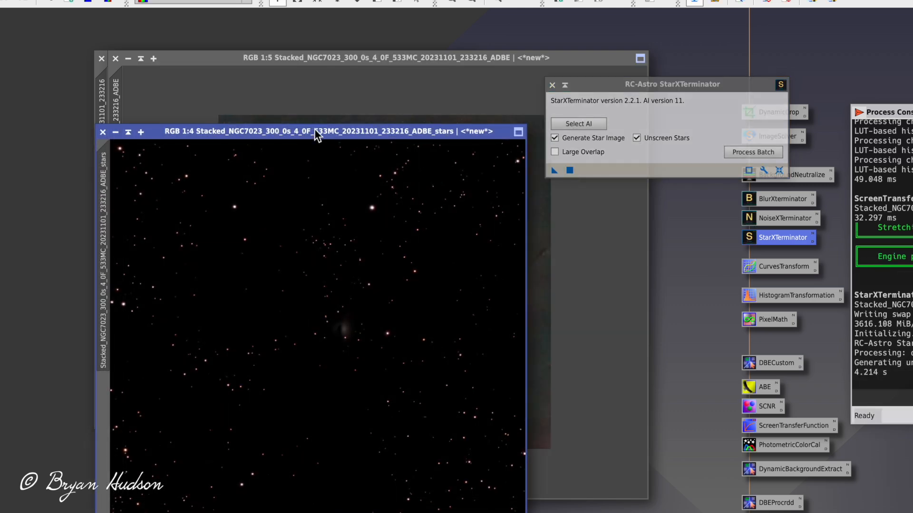
pyautogui.click(552, 85)
pyautogui.moveTo(322, 136); pyautogui.dragTo(790, 158)
pyautogui.moveTo(604, 58); pyautogui.dragTo(527, 58)
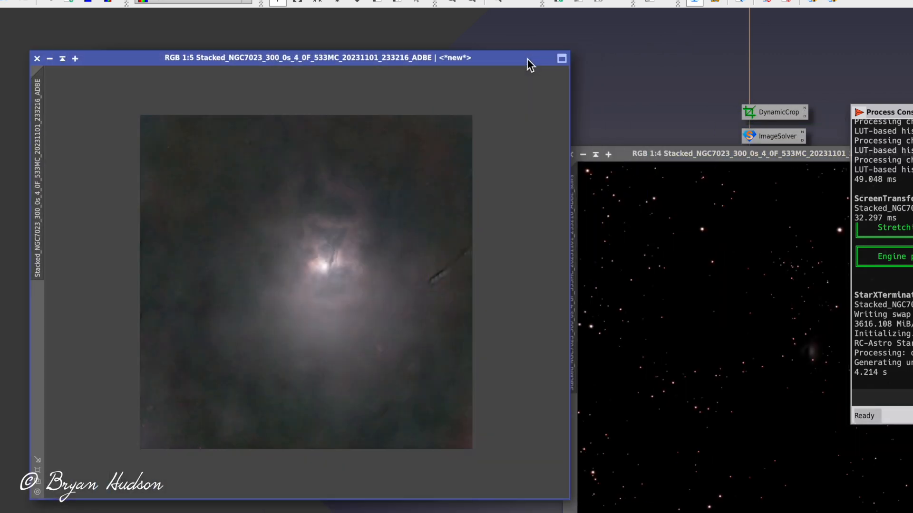
pyautogui.press('XF86MonBrightnessUp')
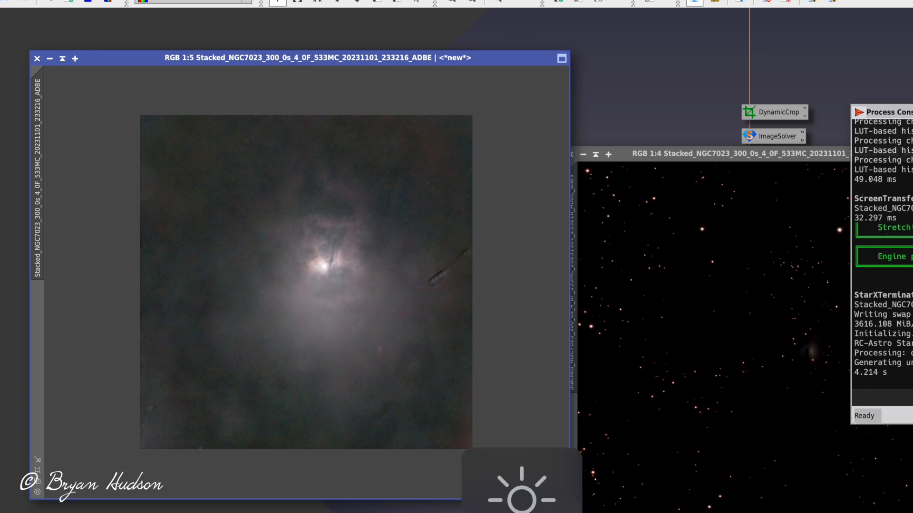
# - Open NarrowbandNormalization and start its real-time preview on the starless image
pyautogui.click(287, 0)
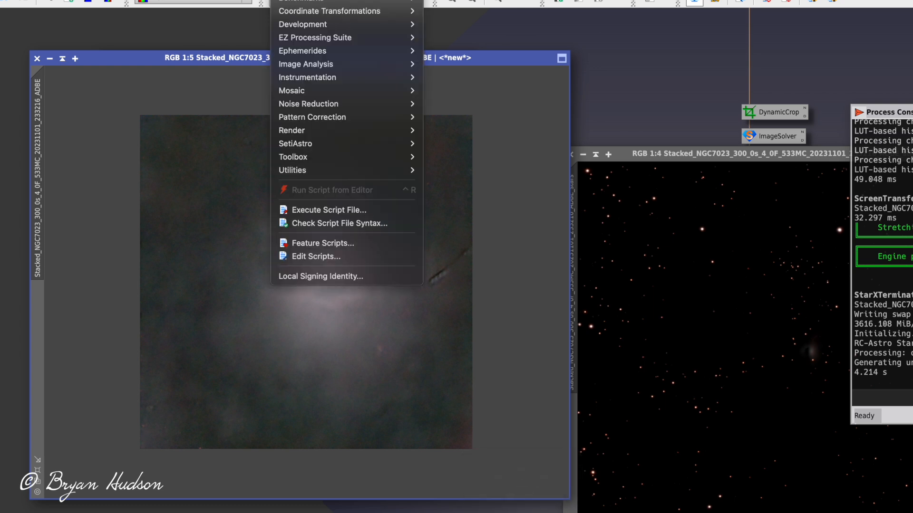
pyautogui.moveTo(243, 0)
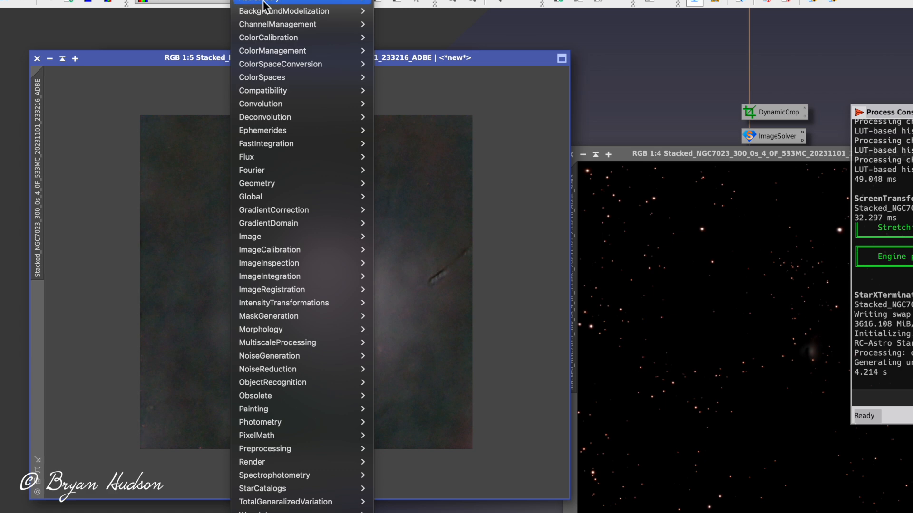
pyautogui.moveTo(266, 36)
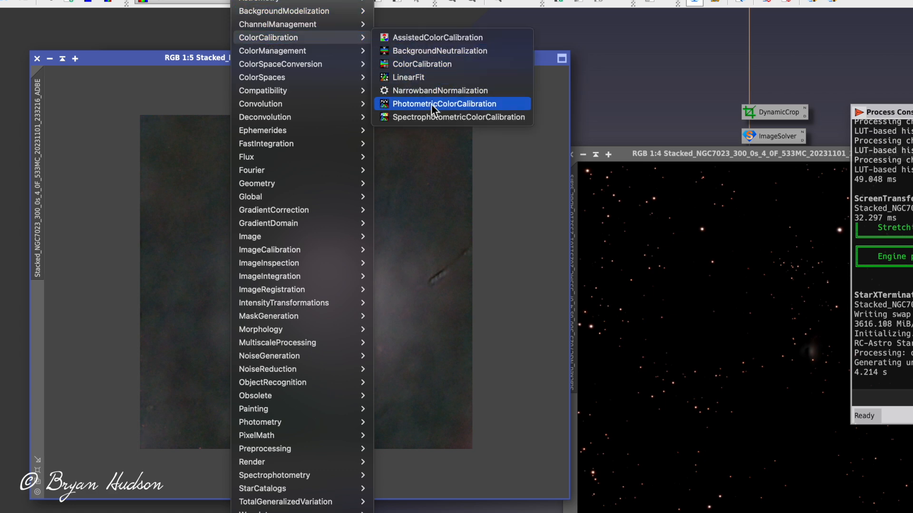
pyautogui.click(441, 92)
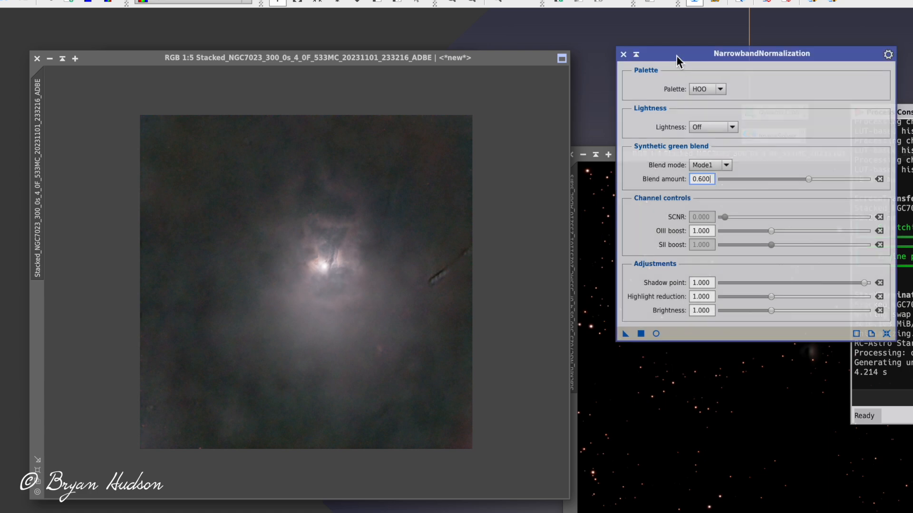
pyautogui.moveTo(677, 55); pyautogui.dragTo(636, 113)
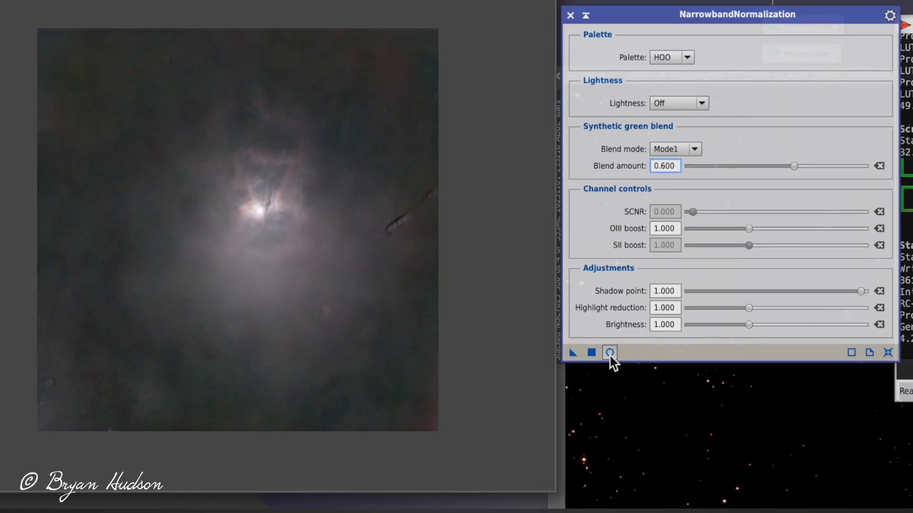
pyautogui.click(614, 384)
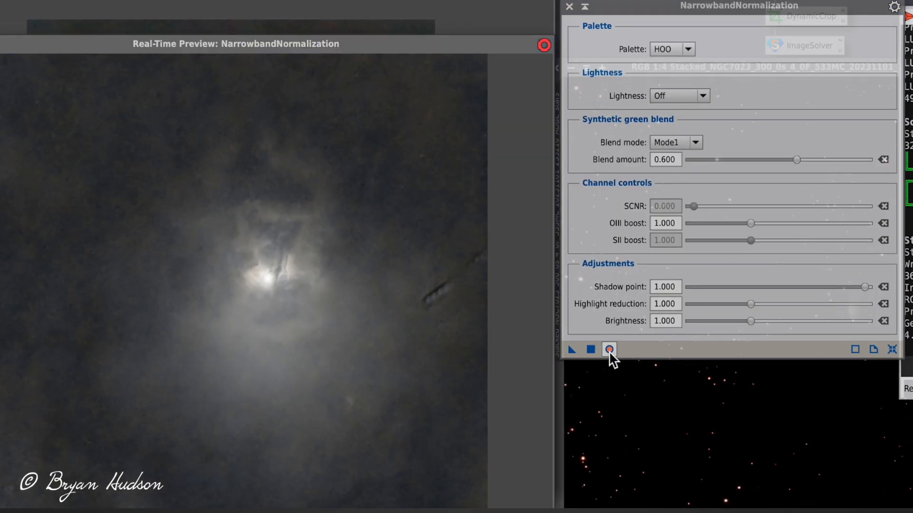
# - Set the OIII boost to 0.994 and the synthetic green blend mode to Mode2
pyautogui.moveTo(752, 225)
pyautogui.mouseDown()
pyautogui.moveTo(808, 224)
pyautogui.moveTo(751, 227)
pyautogui.mouseUp()
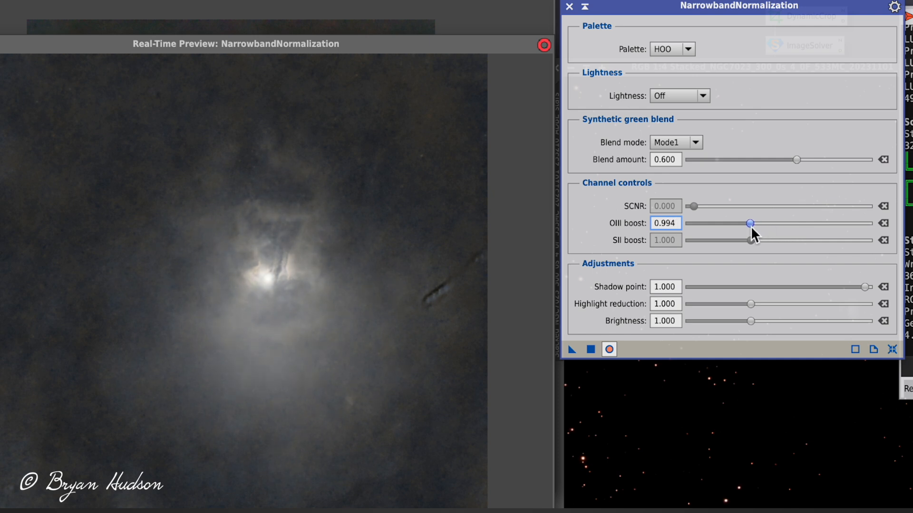
pyautogui.click(695, 141)
pyautogui.click(667, 169)
pyautogui.moveTo(754, 225)
pyautogui.mouseDown()
pyautogui.moveTo(786, 222)
pyautogui.moveTo(753, 232)
pyautogui.mouseUp()
# - Switch the normalization palette to SHO, with the OIII boost at 0.948 and the SII boost at 0.832
pyautogui.click(689, 48)
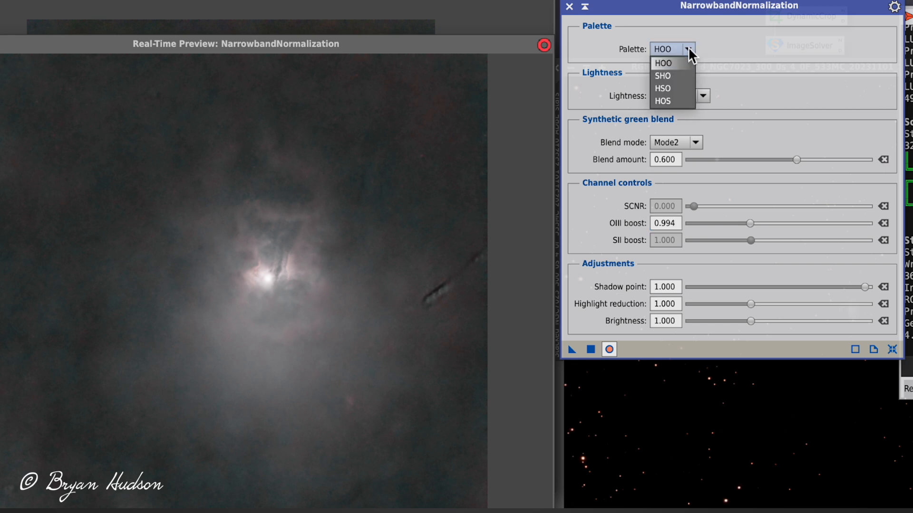
pyautogui.click(674, 73)
pyautogui.moveTo(749, 238)
pyautogui.mouseDown()
pyautogui.moveTo(718, 237)
pyautogui.moveTo(750, 238)
pyautogui.moveTo(784, 223)
pyautogui.moveTo(758, 230)
pyautogui.moveTo(749, 248)
pyautogui.moveTo(732, 241)
pyautogui.mouseUp()
pyautogui.click(749, 241)
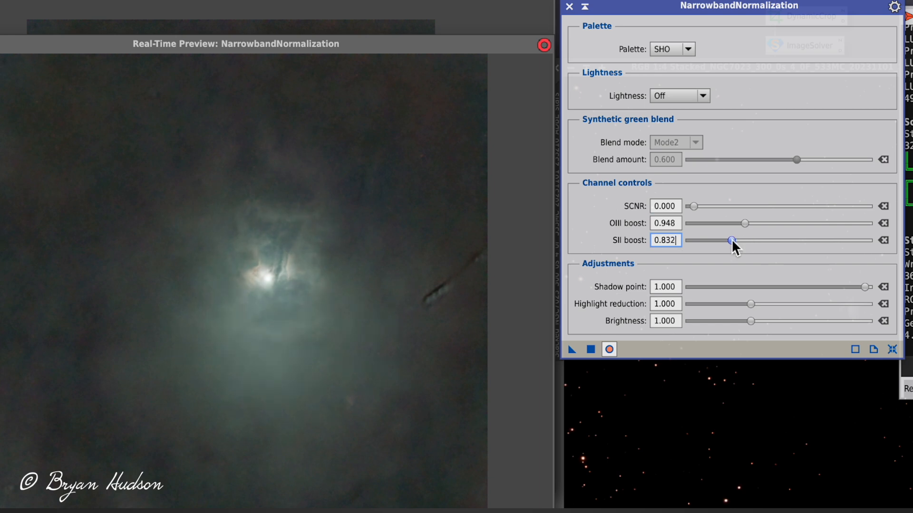
# - Set the highlight reduction to 1.182, SCNR to 0.338 and the OIII boost to 1.214
pyautogui.moveTo(742, 221)
pyautogui.mouseDown()
pyautogui.moveTo(718, 223)
pyautogui.moveTo(768, 222)
pyautogui.moveTo(757, 224)
pyautogui.mouseUp()
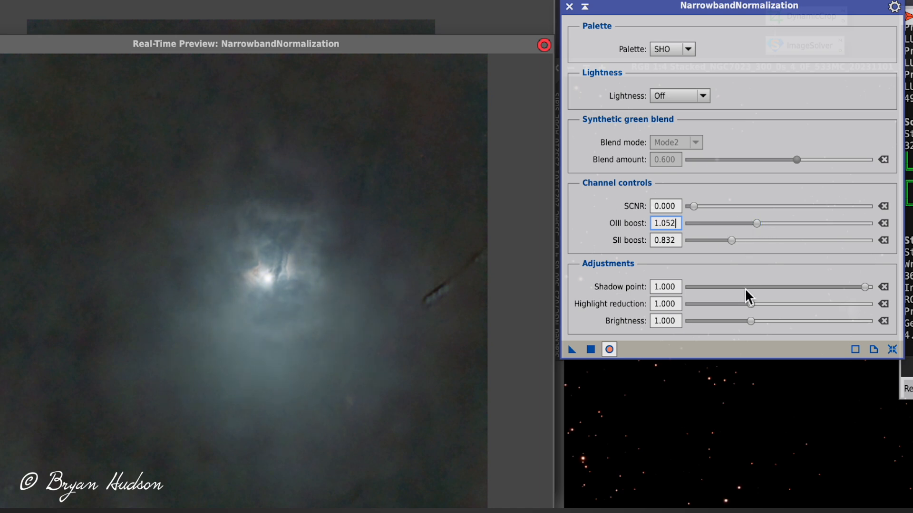
pyautogui.moveTo(744, 301); pyautogui.dragTo(771, 306)
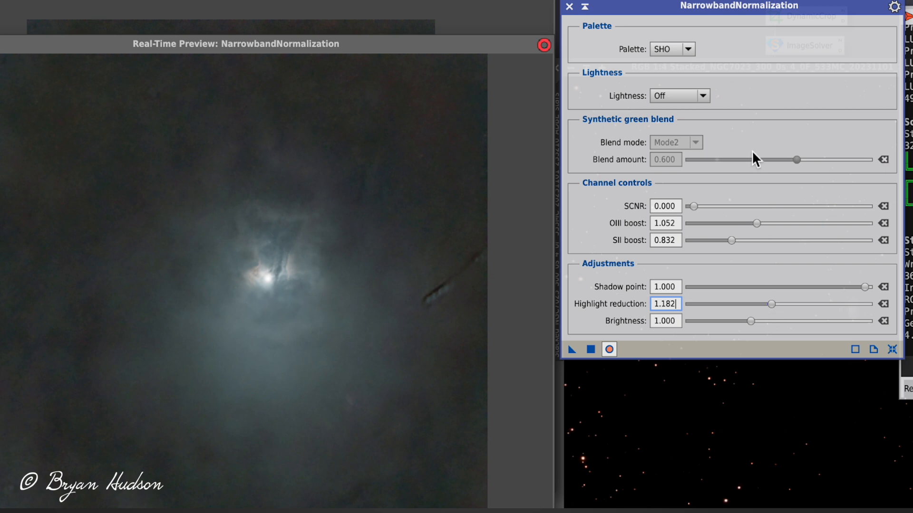
pyautogui.moveTo(693, 206); pyautogui.dragTo(775, 229)
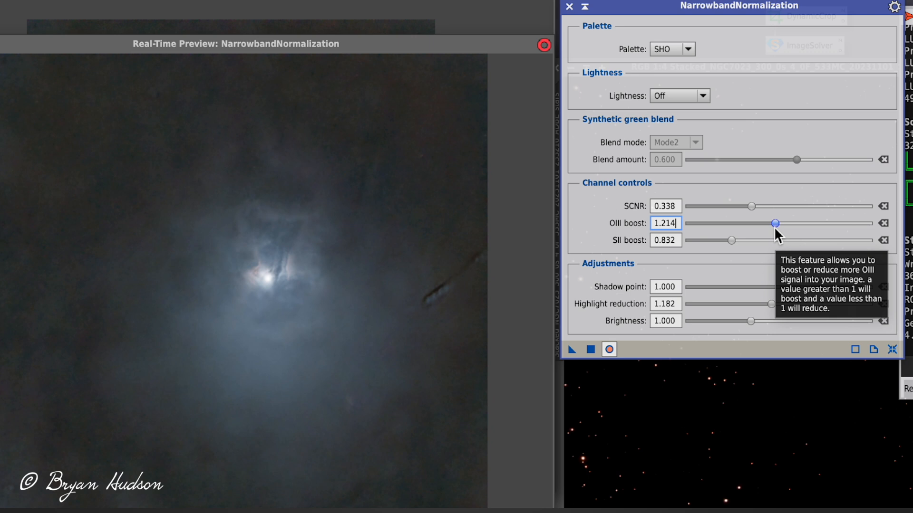
# - Set the OIII boost to 1.253, apply NarrowbandNormalization to the starless image, and close its preview and dialog
pyautogui.moveTo(775, 229); pyautogui.dragTo(780, 226)
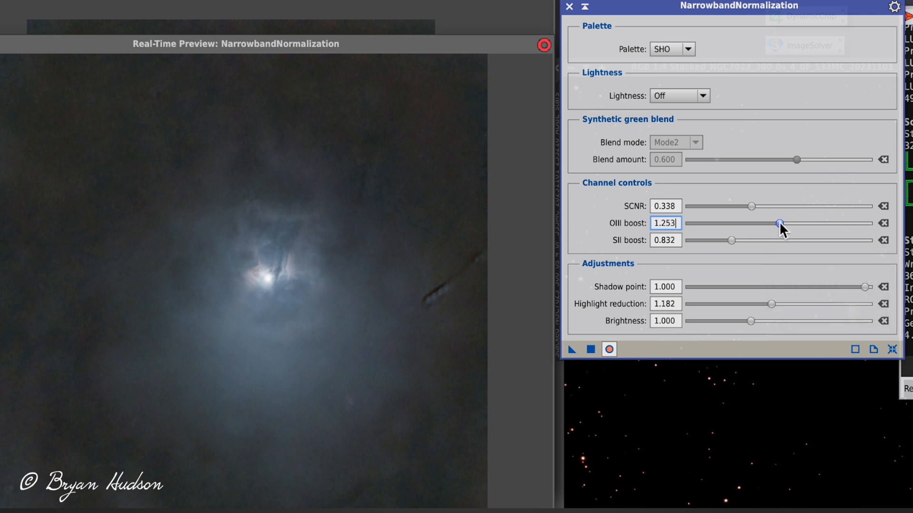
pyautogui.click(594, 349)
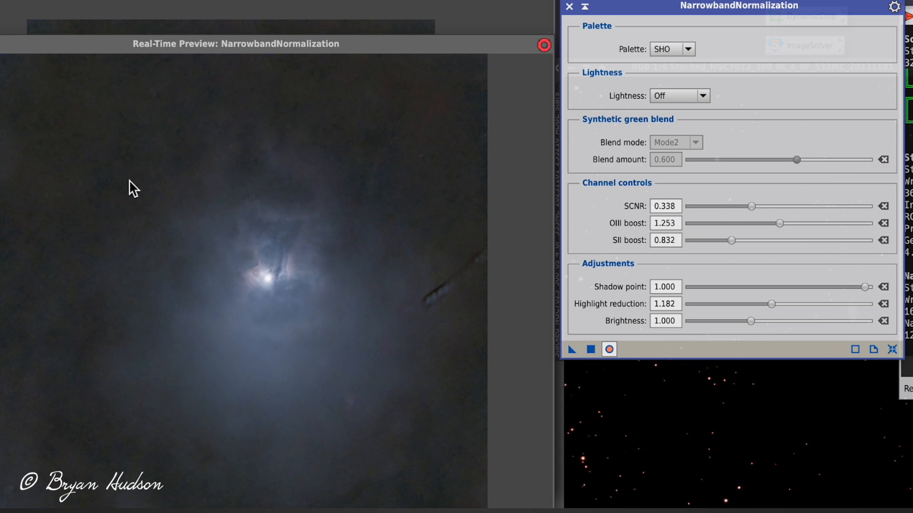
pyautogui.click(1, 45)
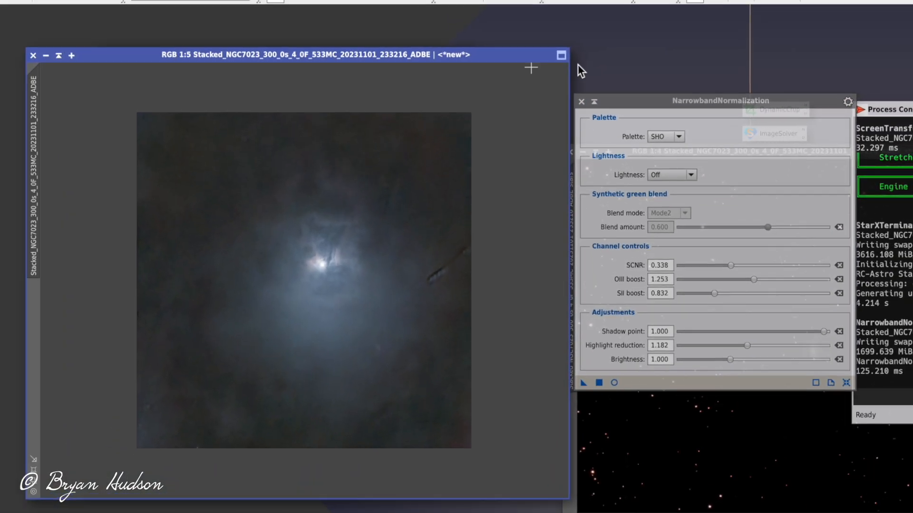
pyautogui.click(581, 102)
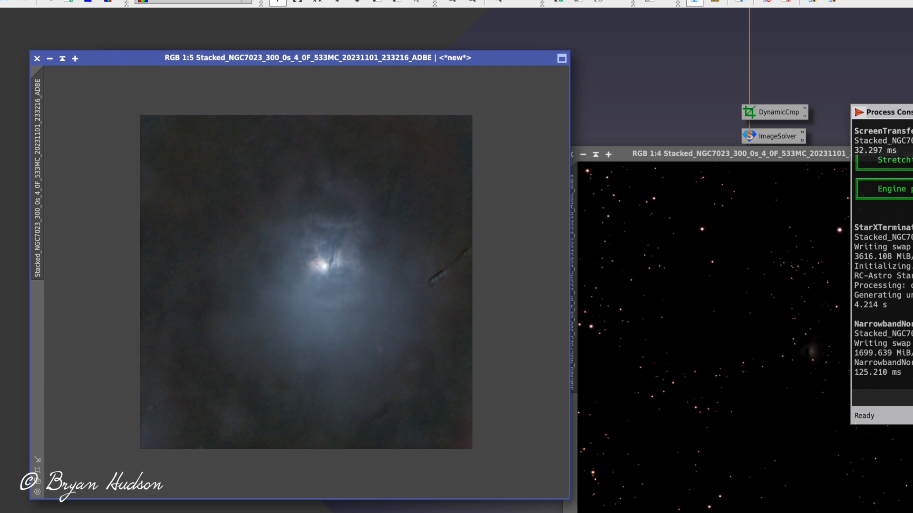
# - Save the starless image to the Astro folder as a TIFF, prefixing its file name with "NS" and accepting the TIFF options
pyautogui.click(64, 0)
pyautogui.click(103, 81)
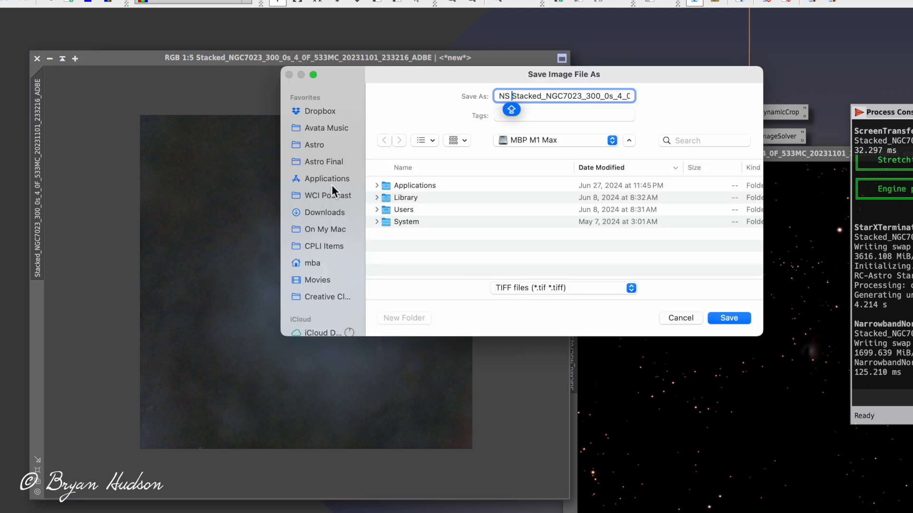
pyautogui.click(318, 146)
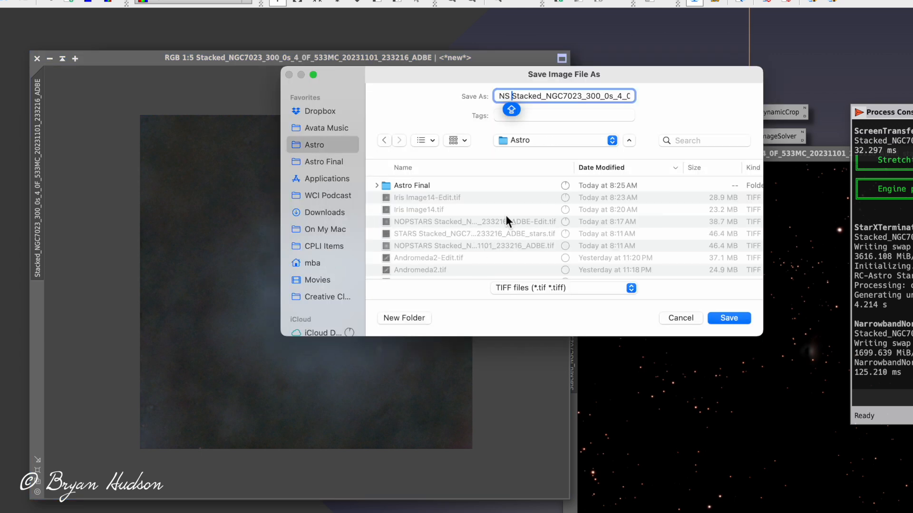
pyautogui.click(727, 318)
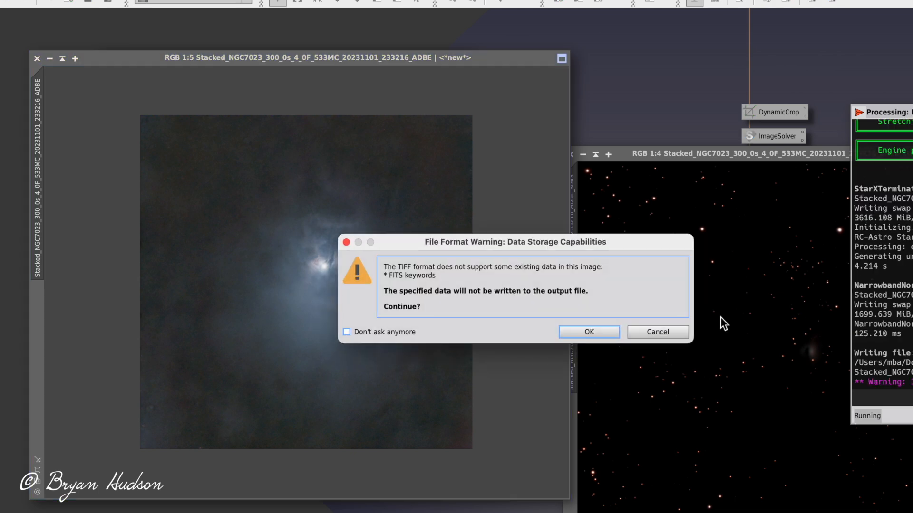
pyautogui.click(590, 332)
pyautogui.click(567, 503)
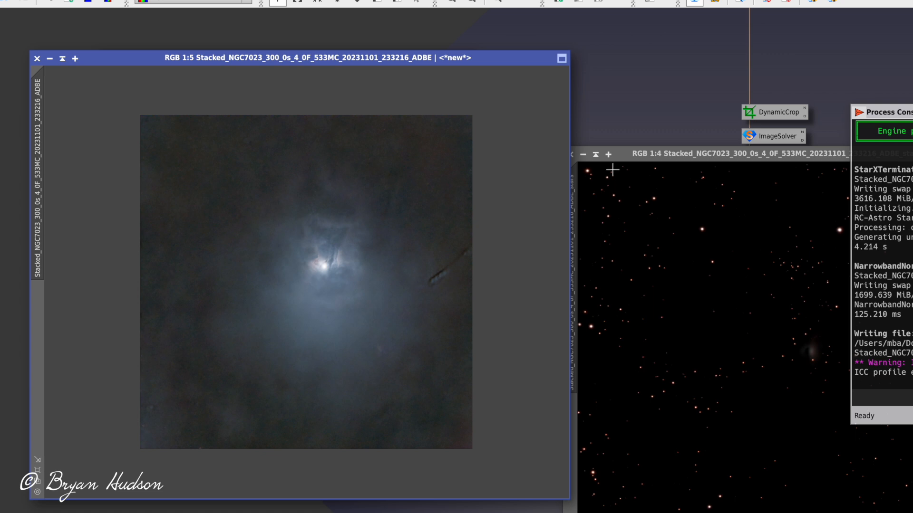
# - Save the stars image to the Astro folder as a 16-bit TIFF with the name prefix "STARS", overwriting the existing file
pyautogui.click(621, 154)
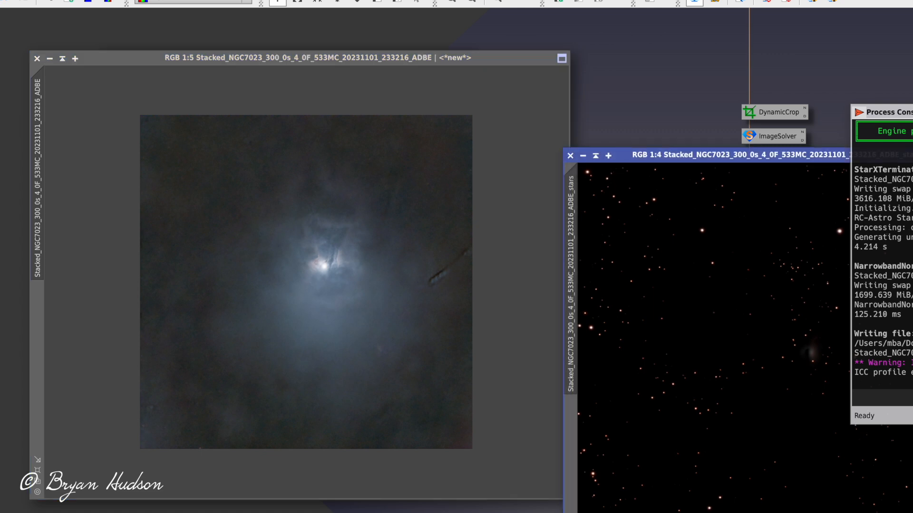
pyautogui.click(86, 72)
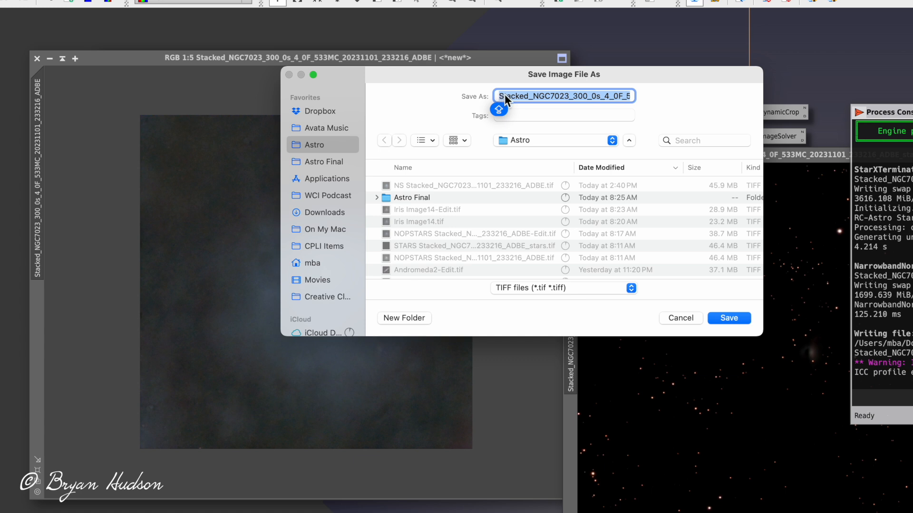
pyautogui.click(500, 97)
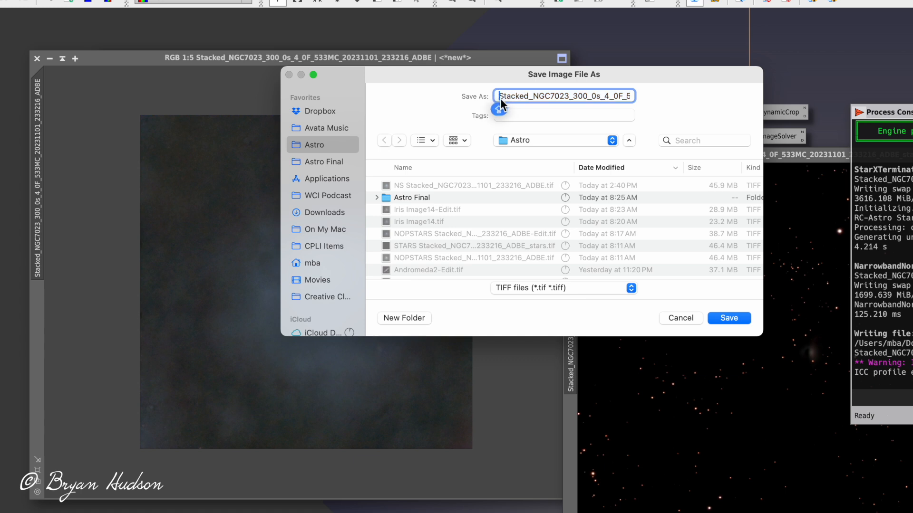
pyautogui.write('STARS')
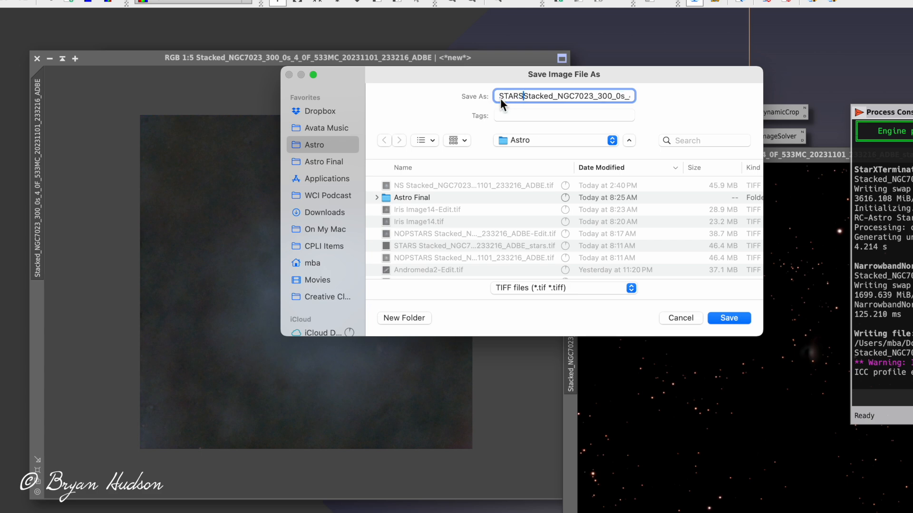
pyautogui.press('capslock')
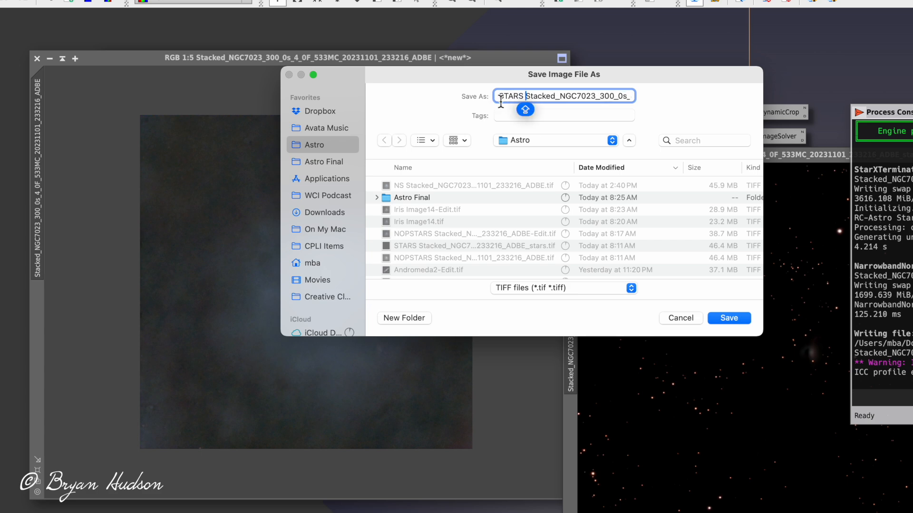
pyautogui.click(727, 318)
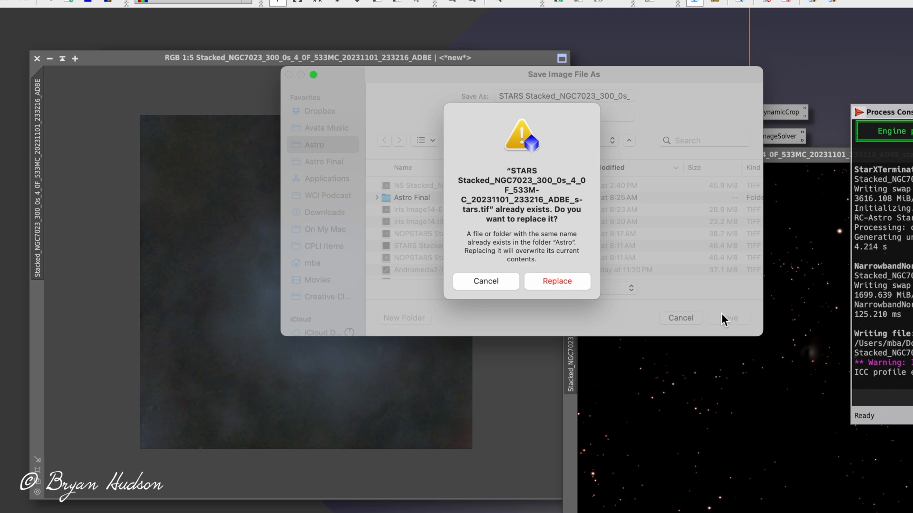
pyautogui.click(566, 281)
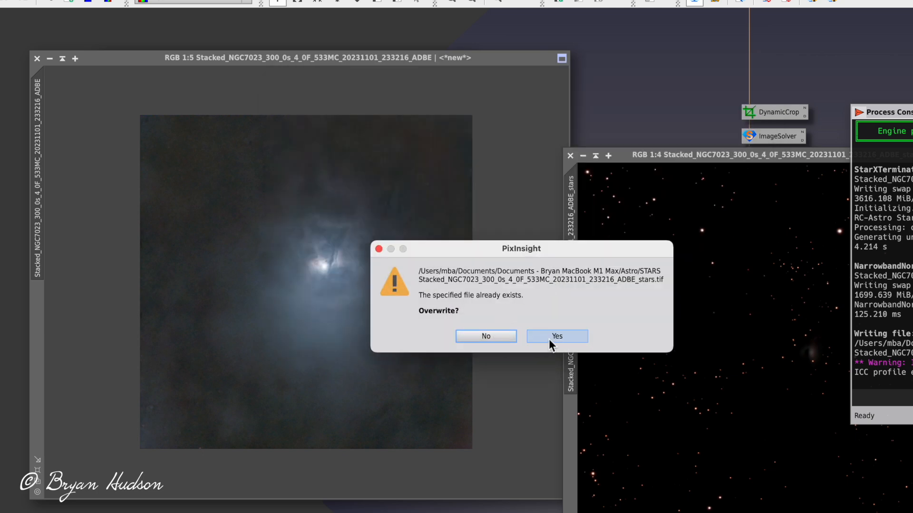
pyautogui.click(555, 338)
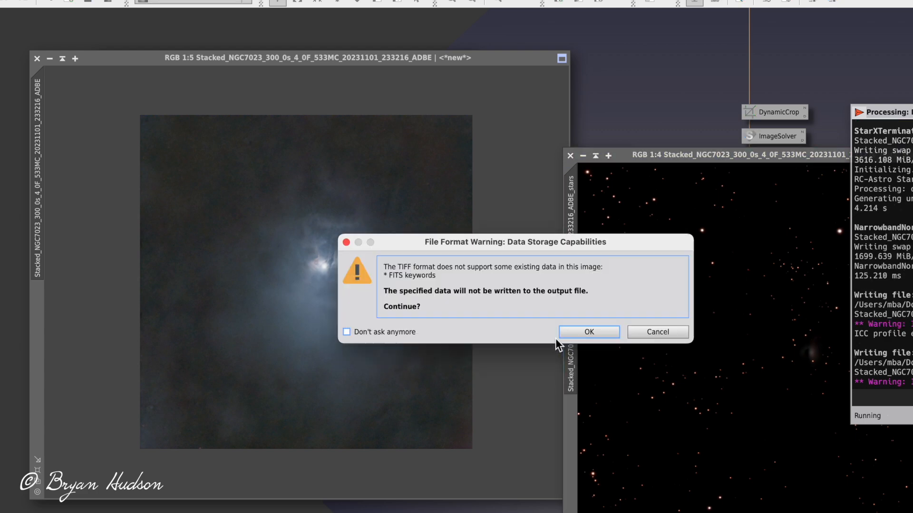
pyautogui.click(578, 332)
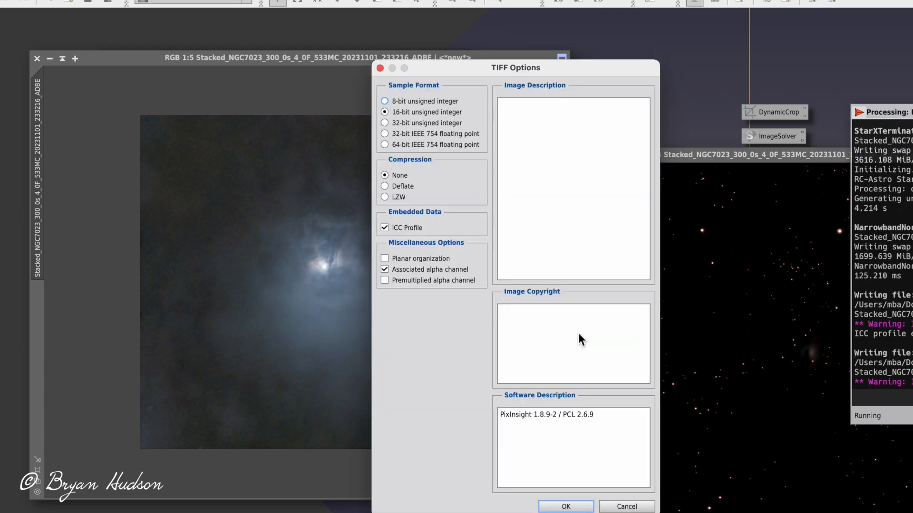
pyautogui.click(585, 502)
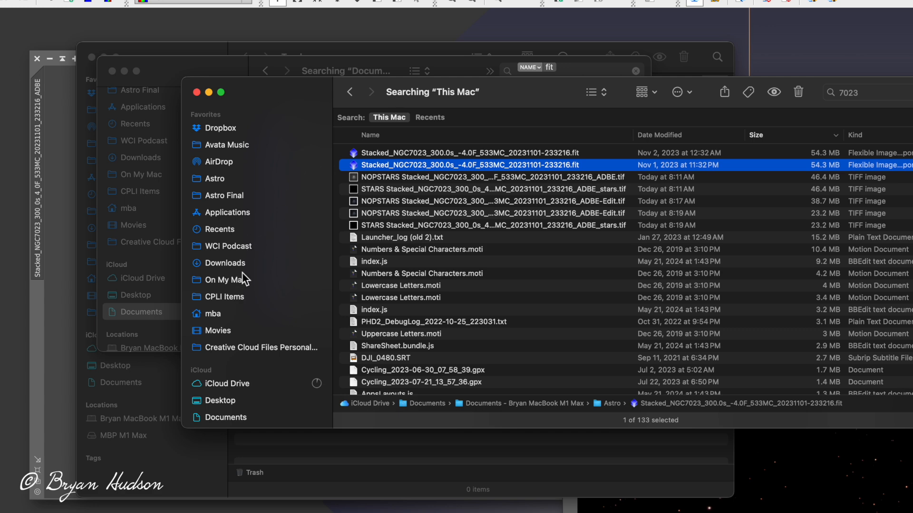
# - Bring the NS starless TIFF from the Astro folder into Lightroom Classic and open it in the Develop module
pyautogui.click(237, 181)
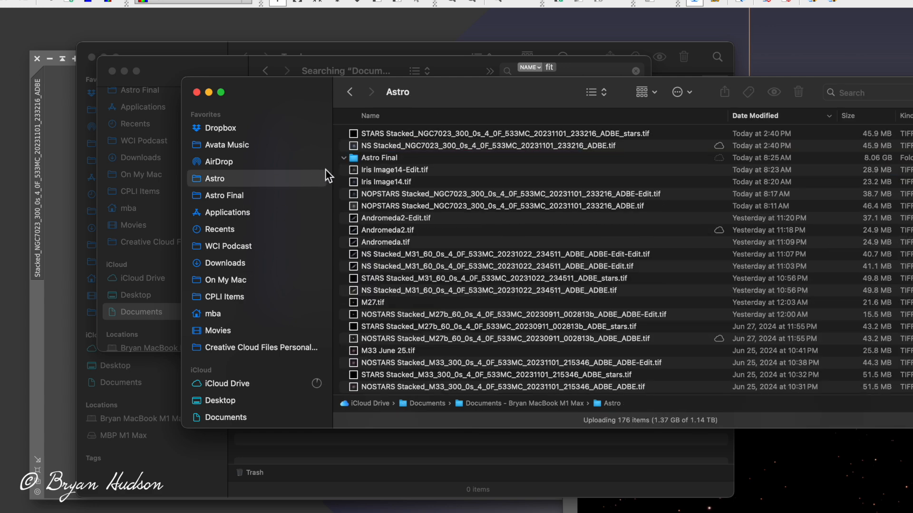
pyautogui.moveTo(341, 133); pyautogui.dragTo(263, 512)
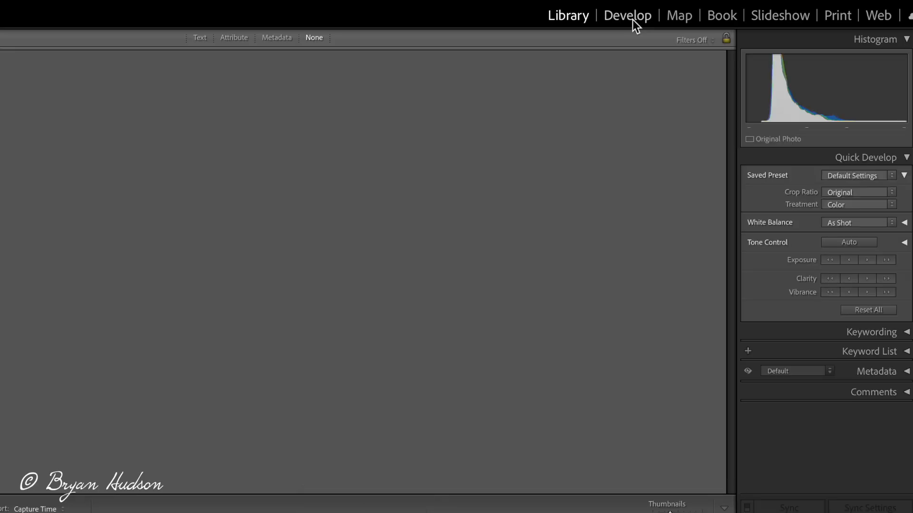
pyautogui.click(631, 13)
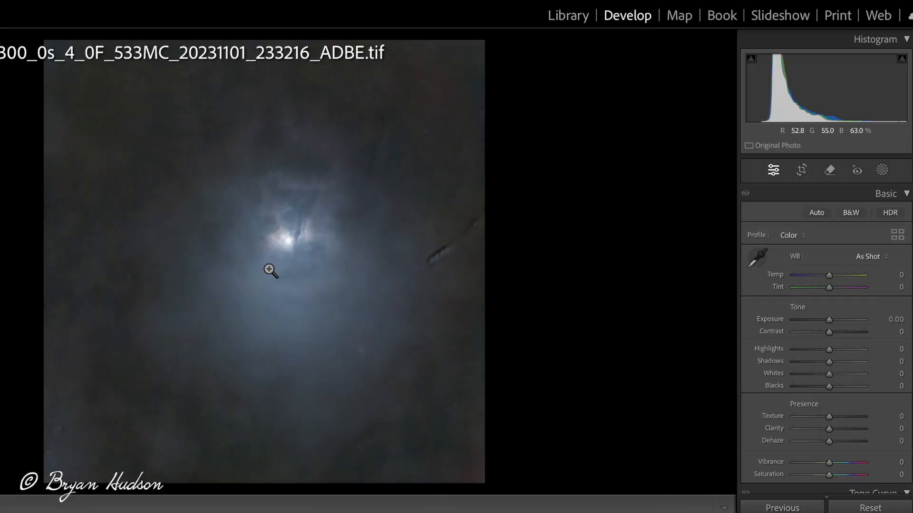
# - Set the starless image's Saturation to +19, Clarity to +48, Dehaze to +63 and Temp to +4
pyautogui.moveTo(827, 475); pyautogui.dragTo(834, 475)
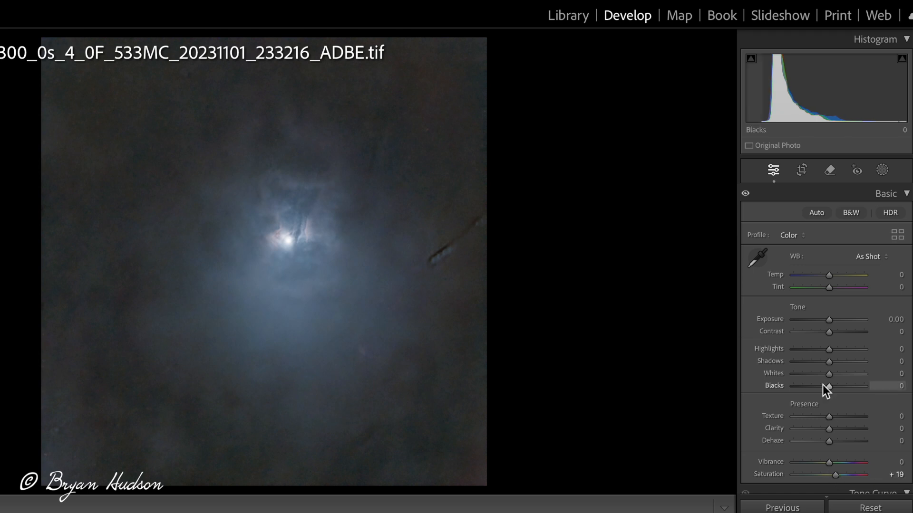
pyautogui.moveTo(832, 432); pyautogui.dragTo(854, 438)
pyautogui.scroll(-5, 851, 392)
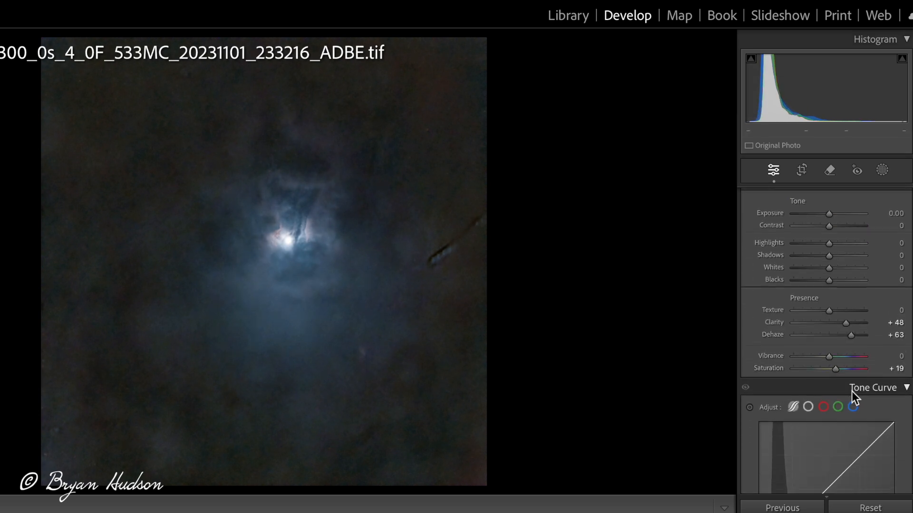
pyautogui.scroll(-3, 853, 394)
pyautogui.scroll(8, 853, 394)
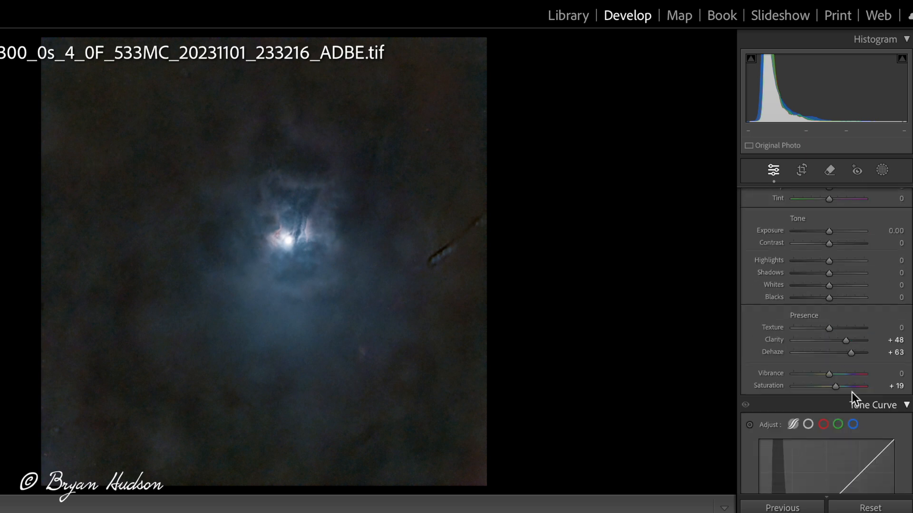
pyautogui.scroll(-1, 852, 393)
pyautogui.moveTo(829, 278); pyautogui.dragTo(831, 278)
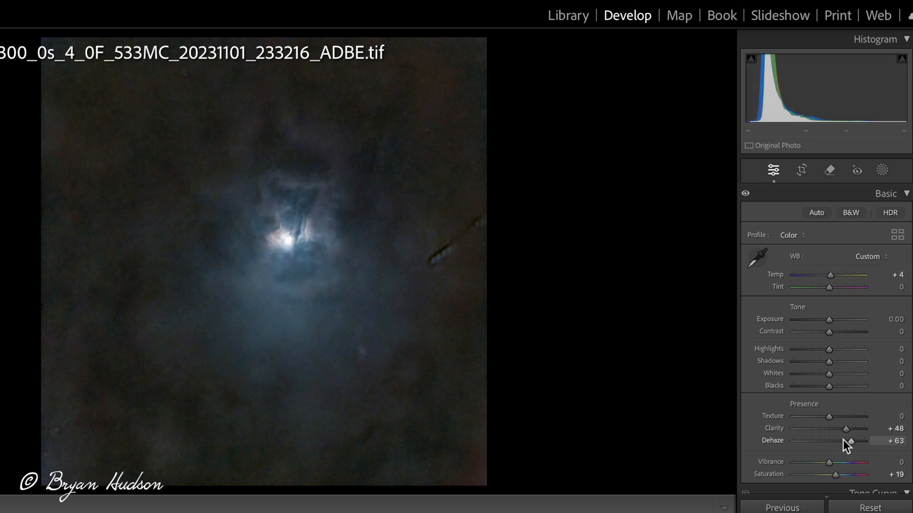
# - Set the Color Mixer saturation to +49 for orange, +63 for yellow and +1 for red
pyautogui.scroll(-10, 846, 441)
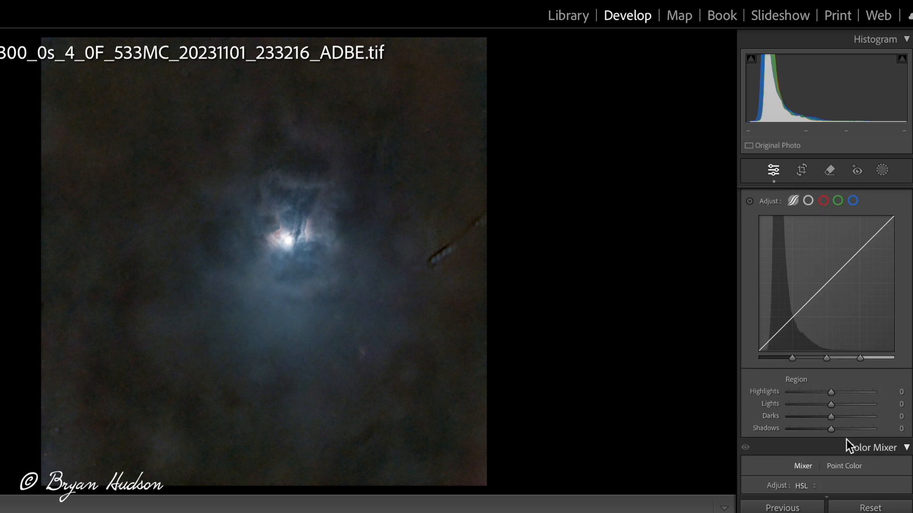
pyautogui.scroll(-3, 846, 440)
pyautogui.scroll(-1, 831, 452)
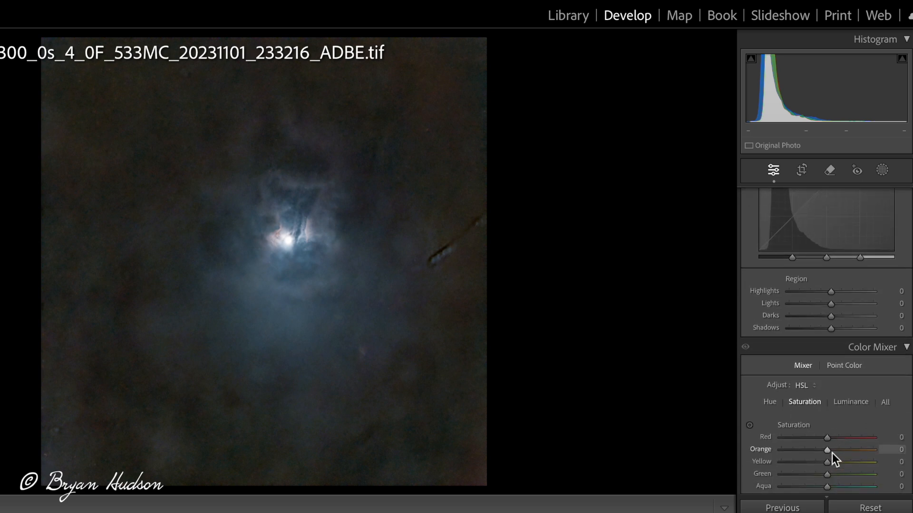
pyautogui.moveTo(831, 449); pyautogui.dragTo(857, 458)
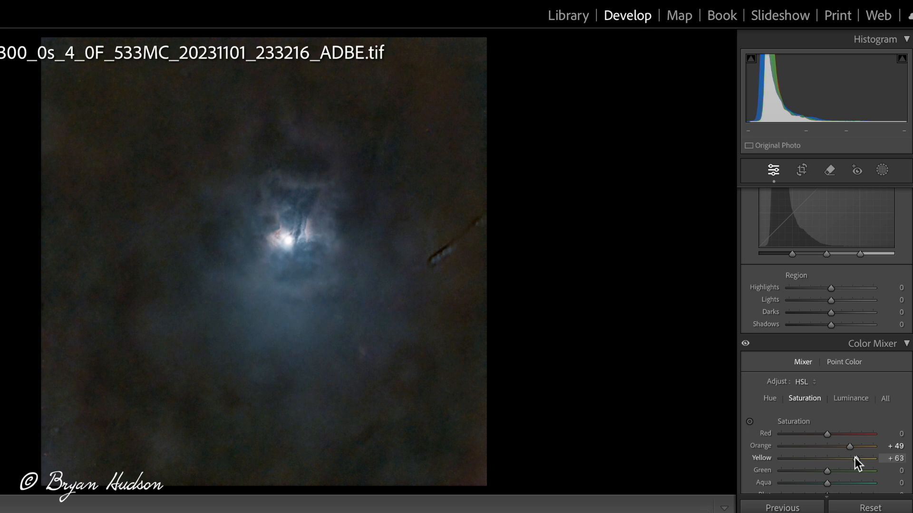
pyautogui.moveTo(826, 433)
pyautogui.mouseDown()
pyautogui.moveTo(836, 432)
pyautogui.moveTo(828, 435)
pyautogui.mouseUp()
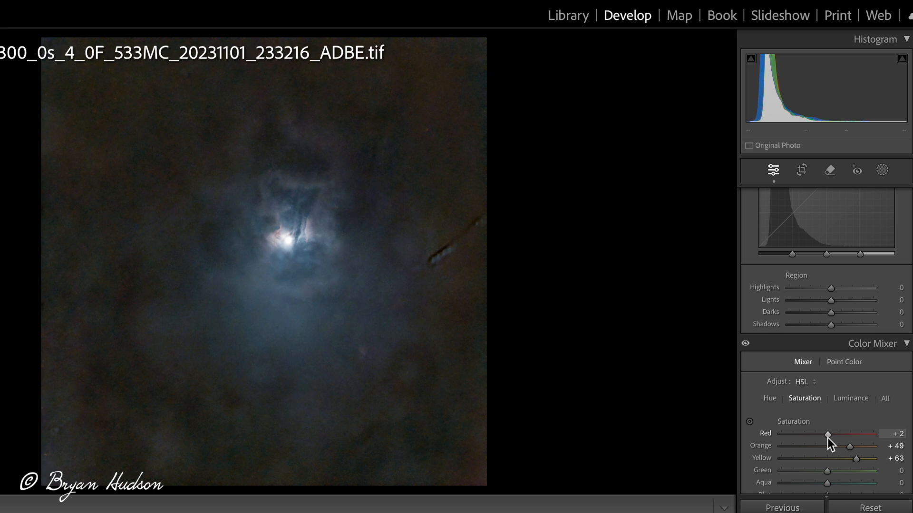
# - Nudge the Highlights up slightly and set the tone curve's Darks to -16
pyautogui.scroll(-10, 845, 355)
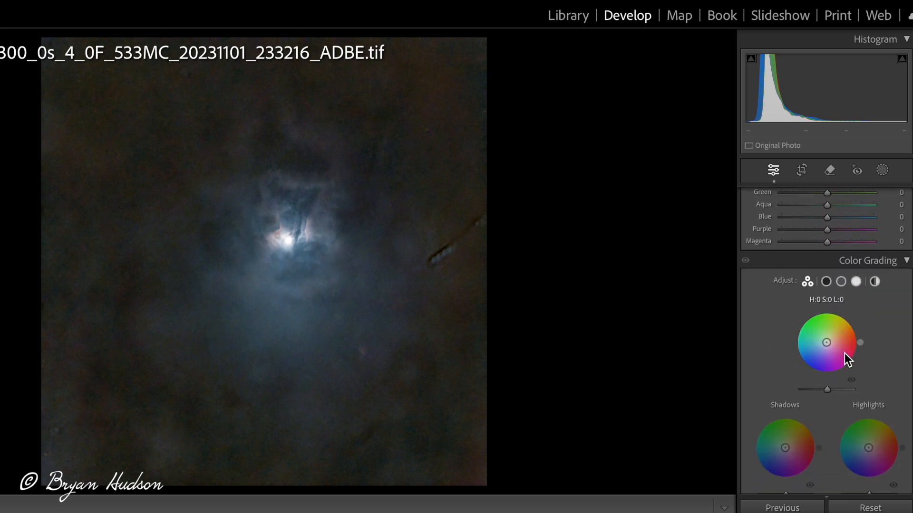
pyautogui.scroll(15, 844, 353)
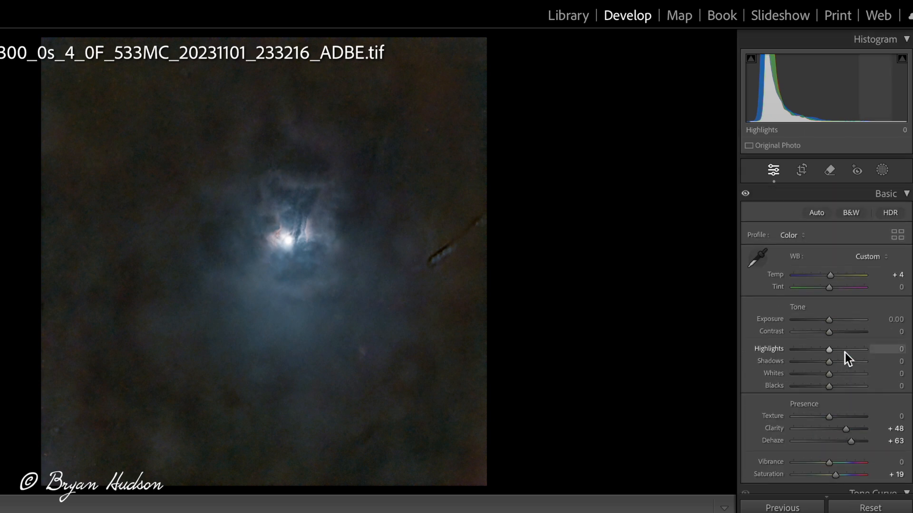
pyautogui.moveTo(829, 352)
pyautogui.mouseDown()
pyautogui.moveTo(820, 352)
pyautogui.moveTo(858, 351)
pyautogui.moveTo(833, 353)
pyautogui.mouseUp()
pyautogui.scroll(-6, 834, 354)
pyautogui.scroll(-4, 835, 356)
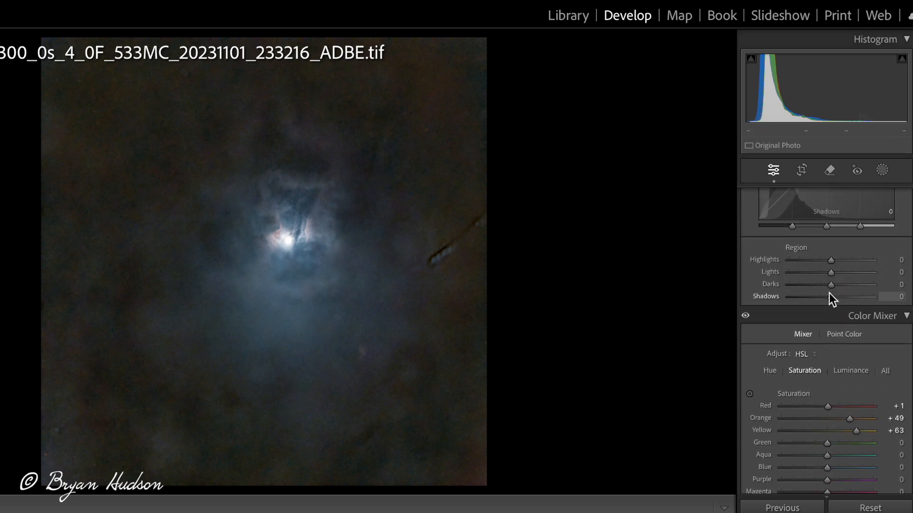
pyautogui.moveTo(831, 284); pyautogui.dragTo(824, 288)
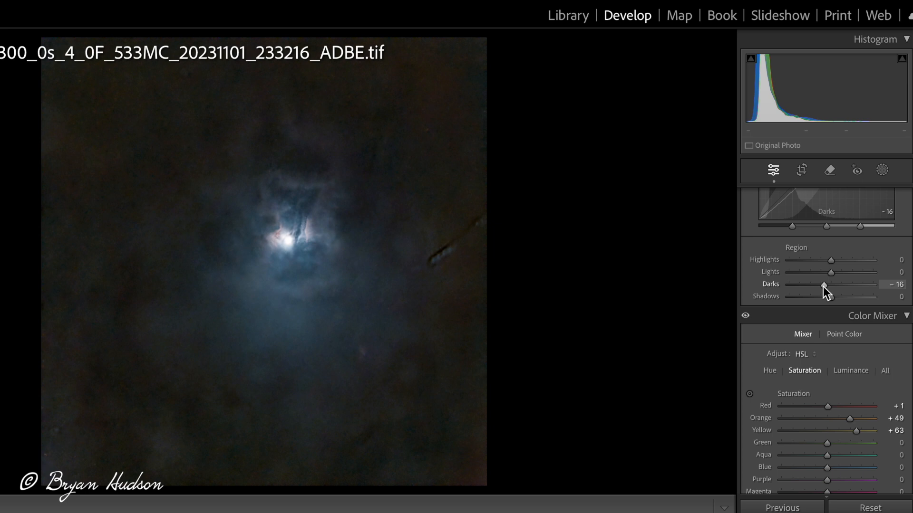
# - Set the manual noise reduction's Luminance to 55
pyautogui.scroll(-10, 851, 369)
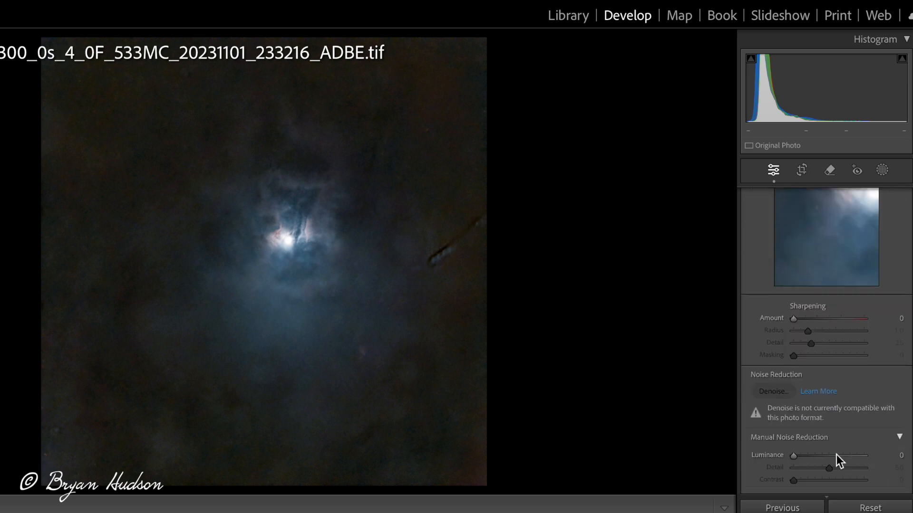
pyautogui.scroll(-3, 837, 456)
pyautogui.click(833, 398)
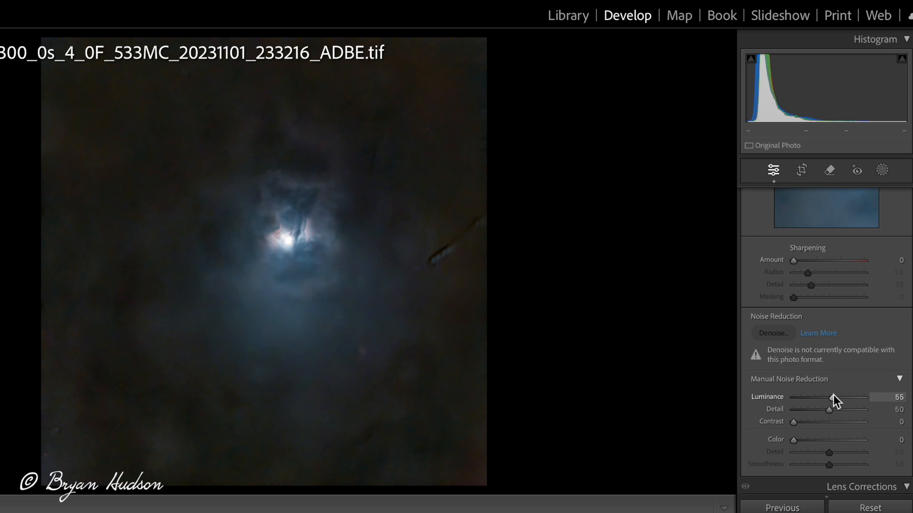
# - Set the manual noise reduction's Color to 55 and the sharpening Amount to 45
pyautogui.click(833, 440)
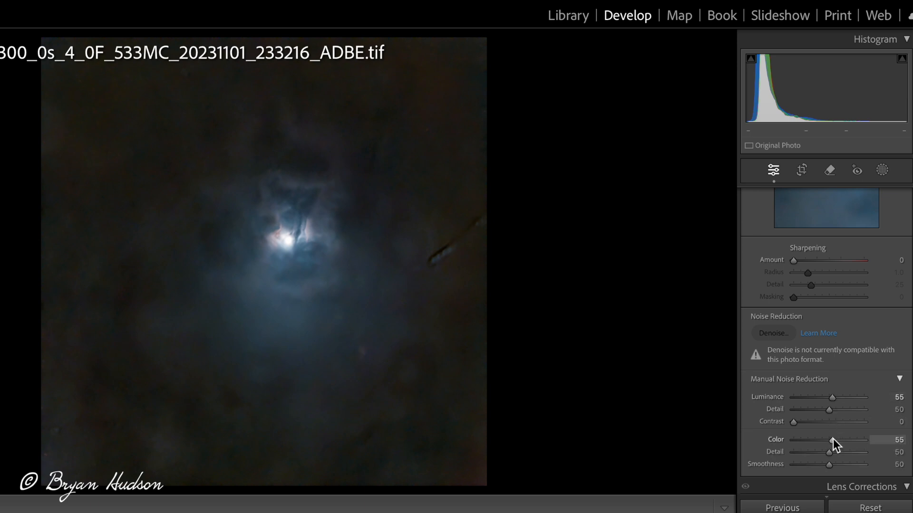
pyautogui.click(815, 261)
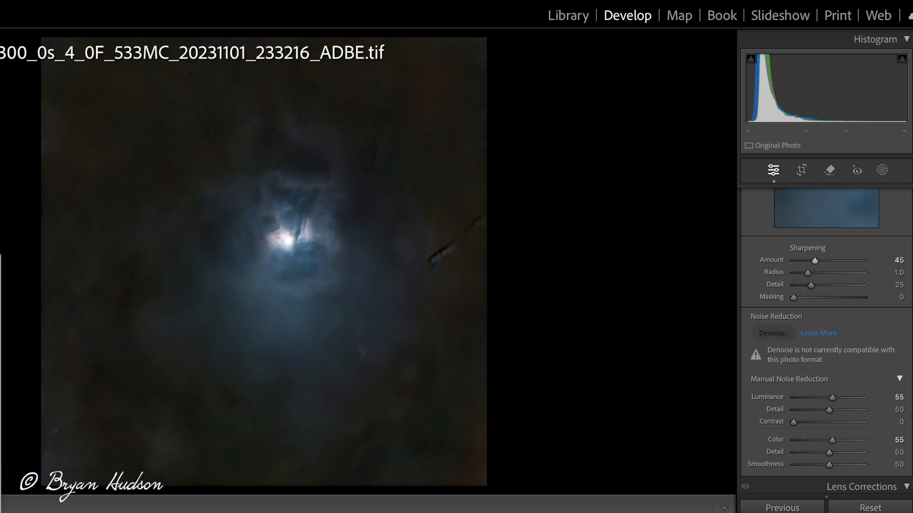
# - Open a copy of the starless image with its Lightroom adjustments in Adobe Photoshop 2024
pyautogui.click(34, 356)
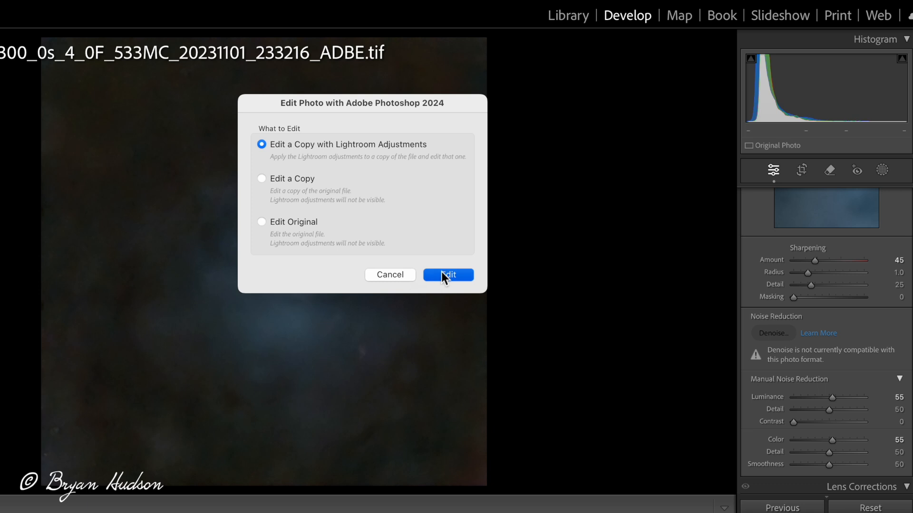
pyautogui.click(441, 273)
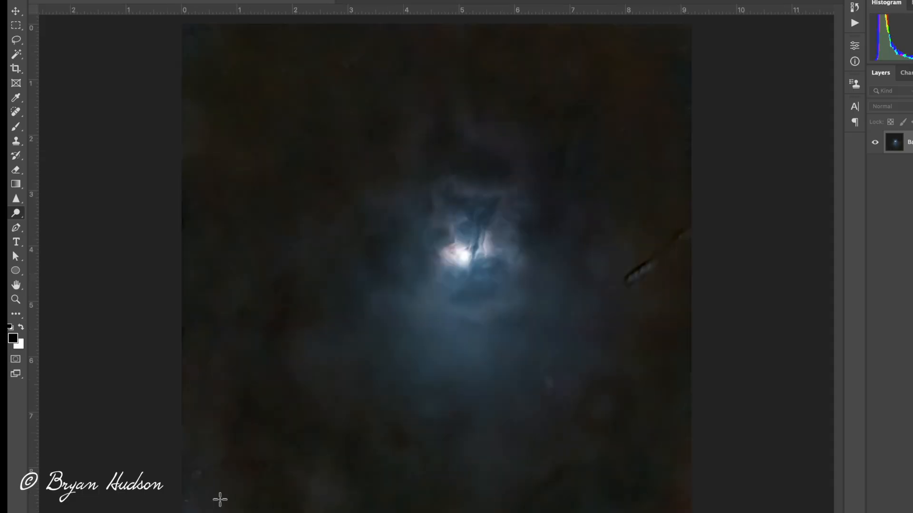
# - Clone out the dark diagonal streak near the image's right edge with the Clone Stamp, sampling nearby background
pyautogui.click(16, 140)
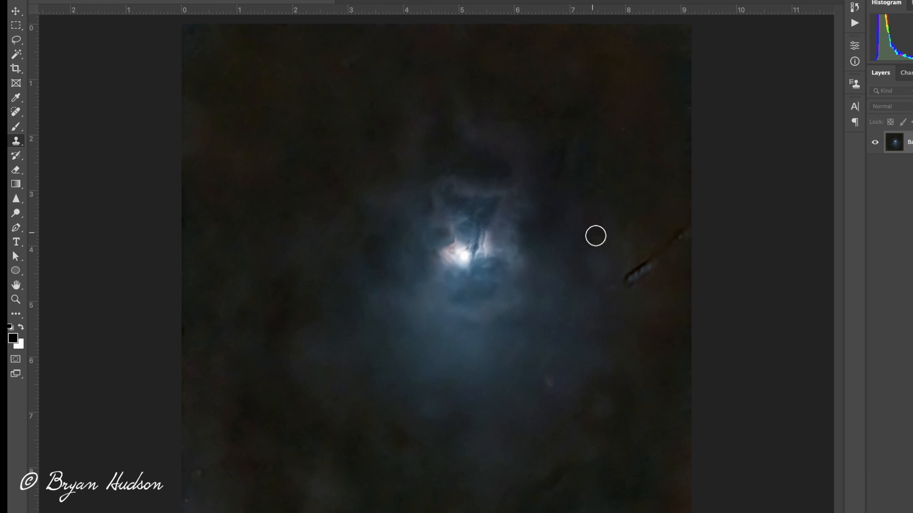
pyautogui.keyDown('alt'); pyautogui.click(636, 303); pyautogui.keyUp('alt')
pyautogui.moveTo(635, 285); pyautogui.dragTo(643, 273)
pyautogui.keyDown('alt'); pyautogui.click(643, 241); pyautogui.keyUp('alt')
pyautogui.moveTo(675, 242); pyautogui.dragTo(692, 237)
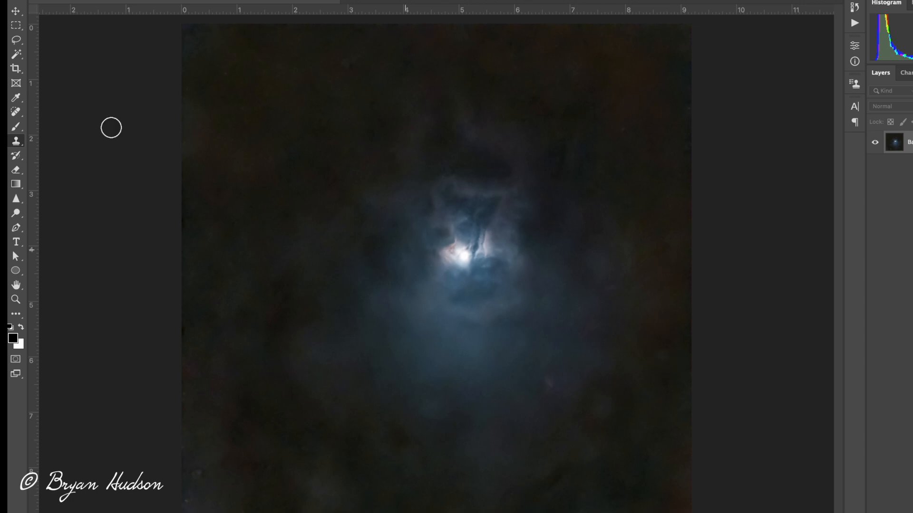
# - Choose the Burn tool and set its brush size to 1000 px for the dark background
pyautogui.click(23, 219)
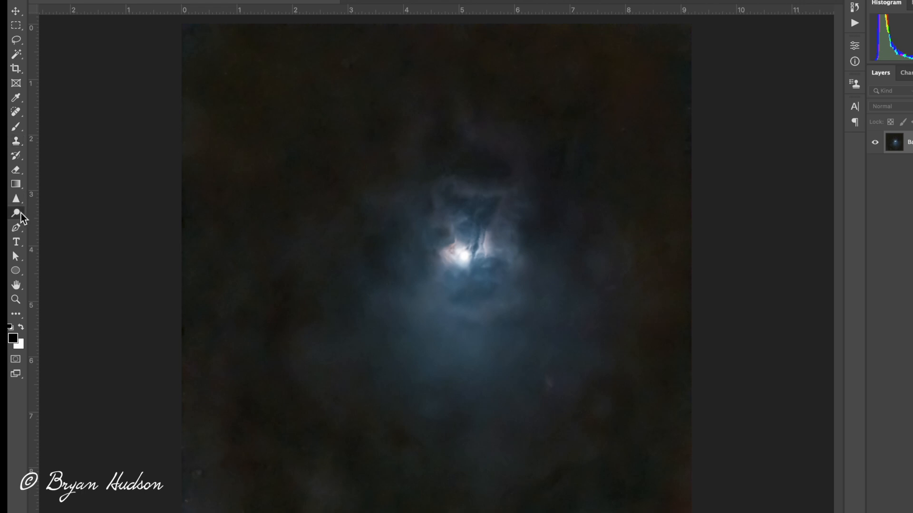
pyautogui.click(44, 223)
pyautogui.click(47, 0)
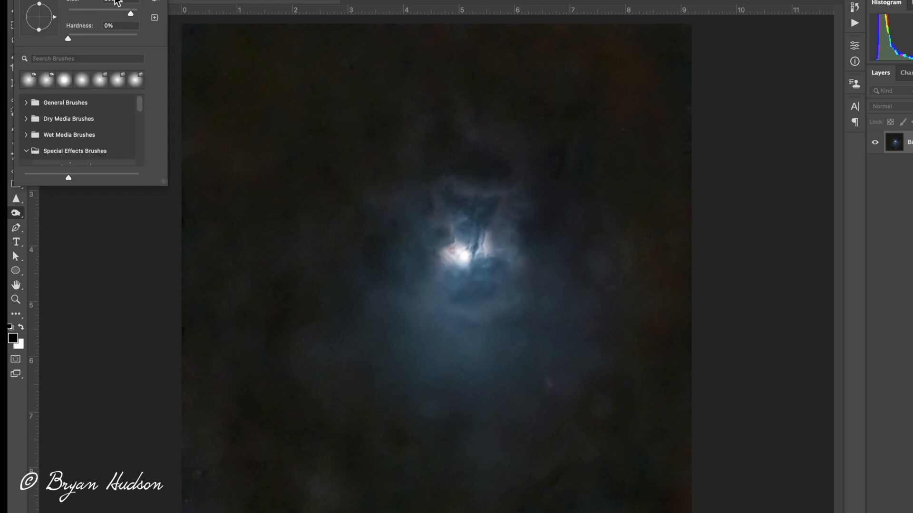
pyautogui.click(101, 3)
pyautogui.write('1000')
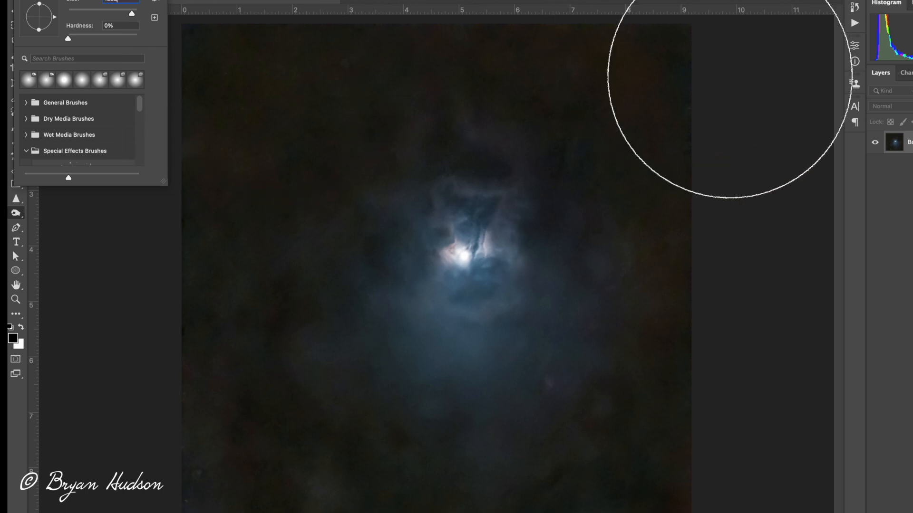
pyautogui.press('Return')
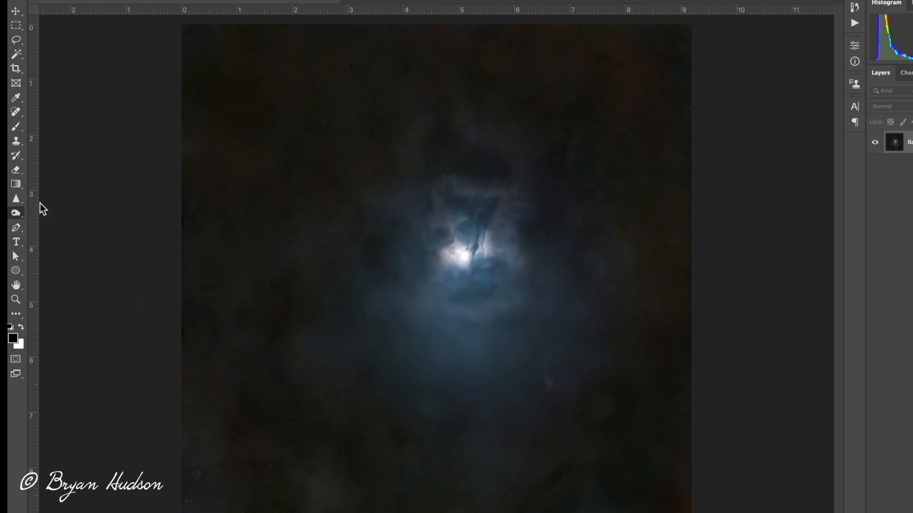
# - Sharpen the detail around the nebula's bright core with the Sharpen tool
pyautogui.click(15, 198)
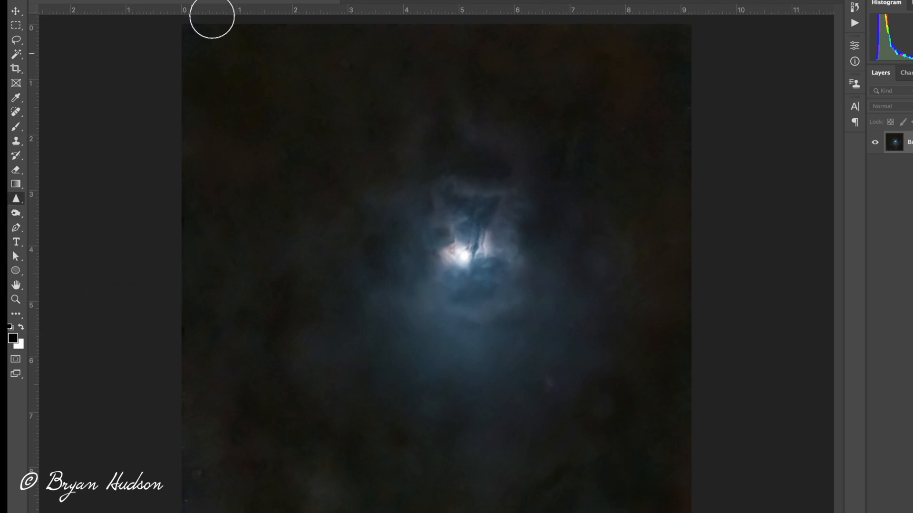
pyautogui.moveTo(453, 251)
pyautogui.mouseDown()
pyautogui.moveTo(476, 241)
pyautogui.moveTo(480, 250)
pyautogui.moveTo(462, 262)
pyautogui.moveTo(448, 214)
pyautogui.mouseUp()
# - Resize the Burn tool's brush and darken the nebula's bright core
pyautogui.moveTo(16, 213); pyautogui.dragTo(38, 214)
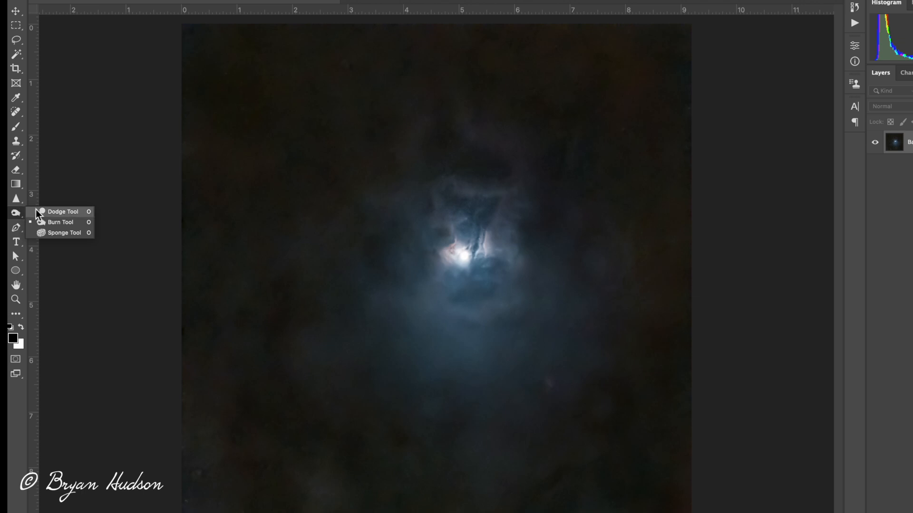
pyautogui.click(60, 221)
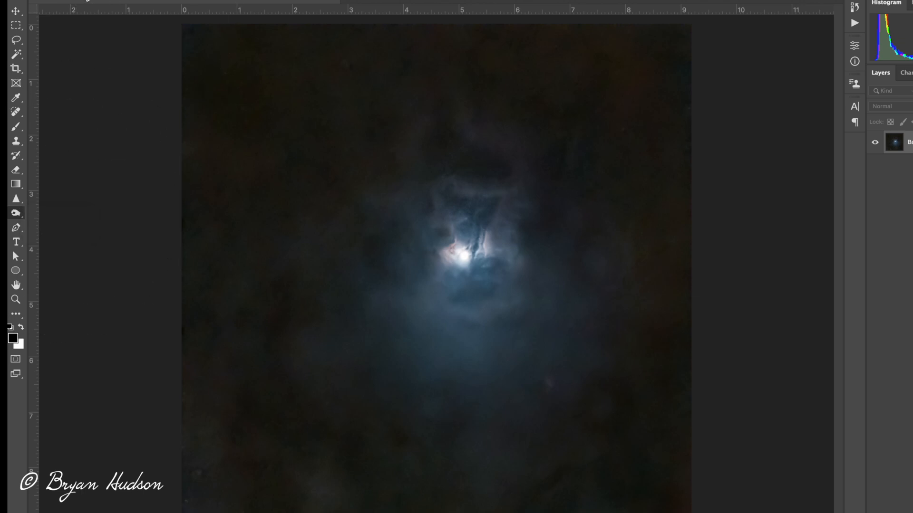
pyautogui.click(66, 0)
pyautogui.moveTo(121, 14); pyautogui.dragTo(129, 14)
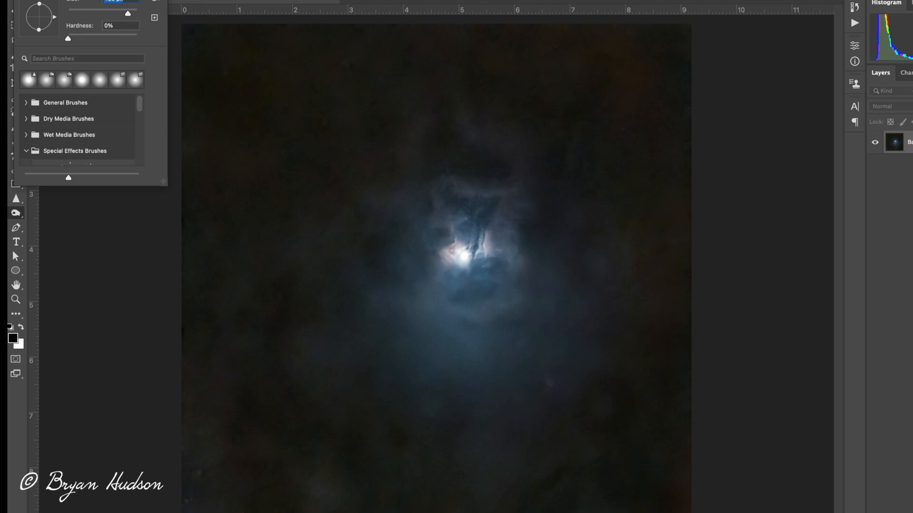
pyautogui.click(159, 0)
pyautogui.click(170, 4)
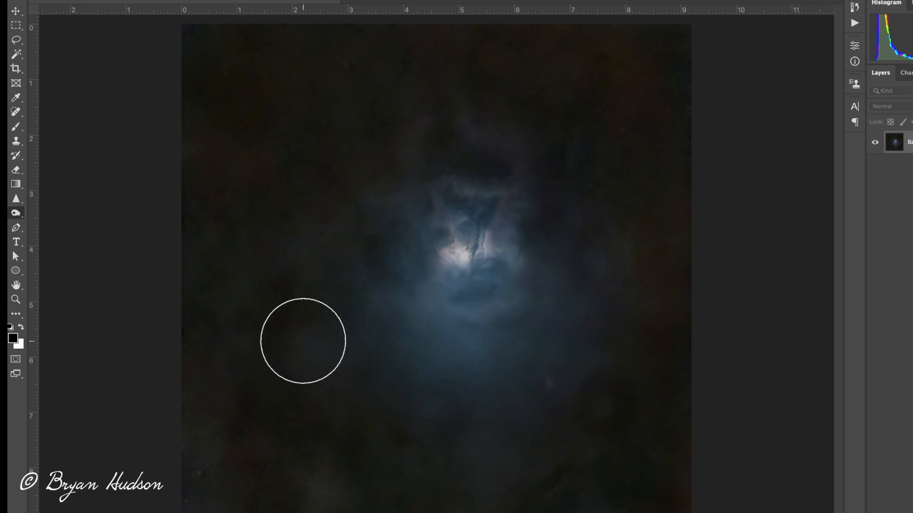
# - Boost the nebula's color with the Sponge tool, using a larger brush
pyautogui.rightClick(23, 218)
pyautogui.click(53, 231)
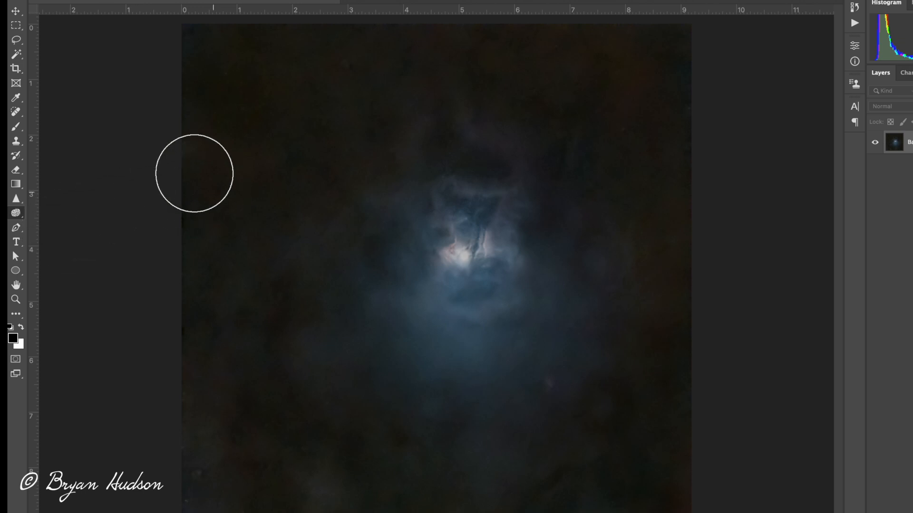
pyautogui.click(56, 0)
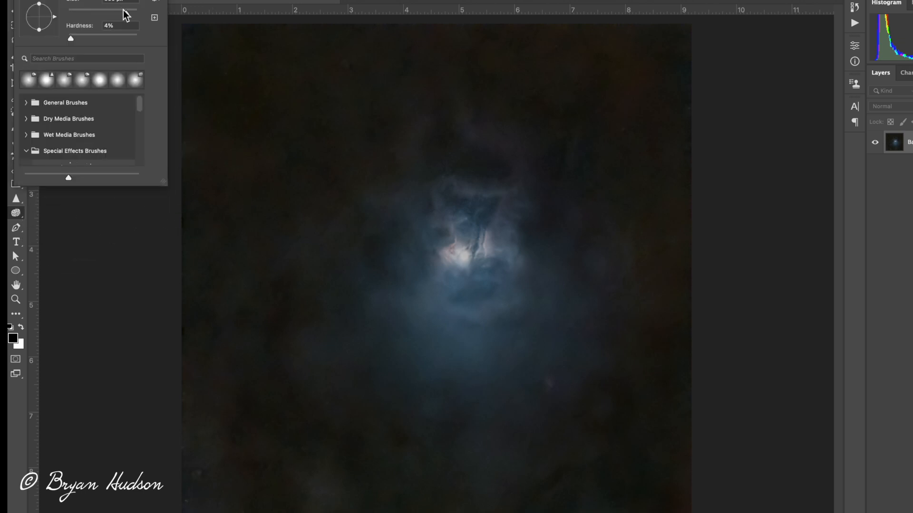
pyautogui.moveTo(132, 15); pyautogui.dragTo(136, 20)
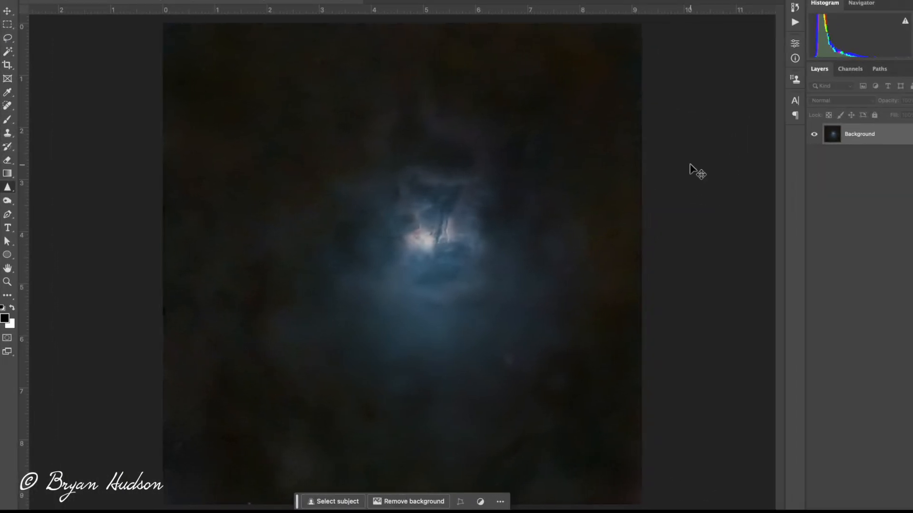
# - Close the retouched starless document once its saving completes and switch back to Lightroom Classic
pyautogui.press('super+w')
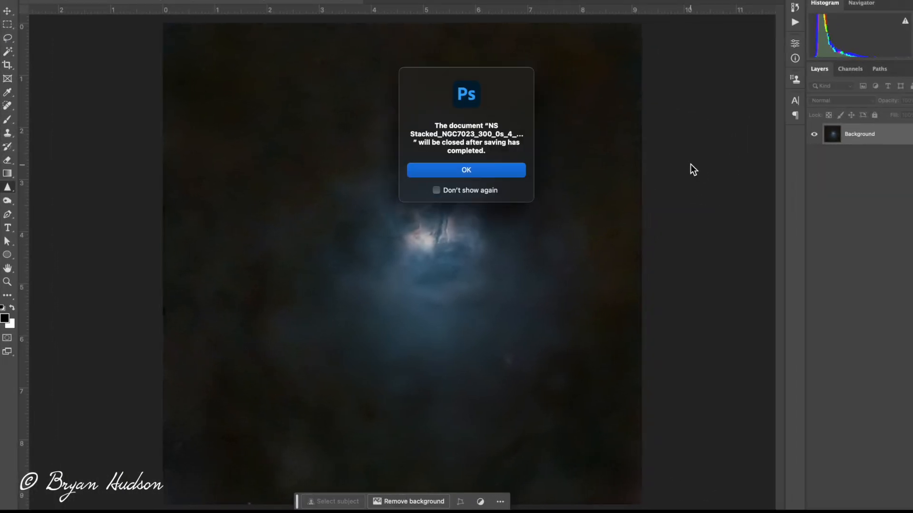
pyautogui.click(478, 172)
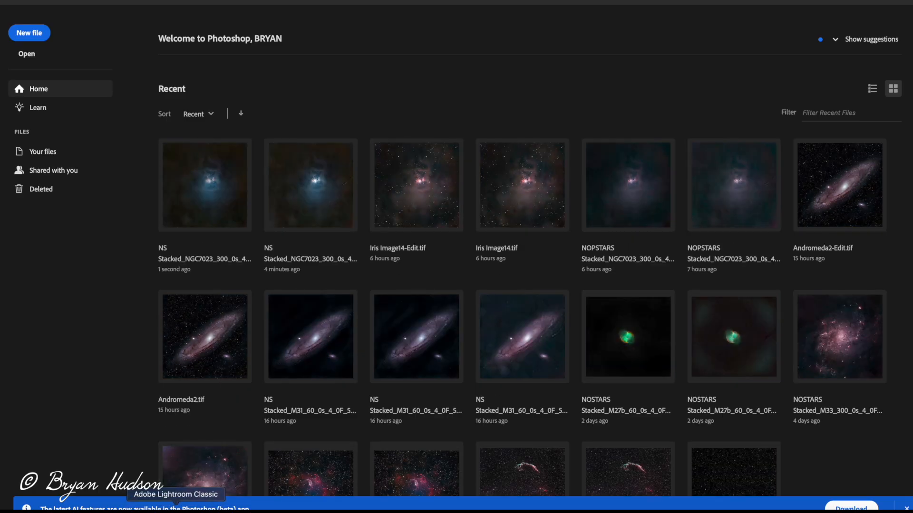
pyautogui.click(178, 505)
# - Select the Photoshop-edited starless copy, the file ending in ADBE-Edit.tif, for further adjustment
pyautogui.click(151, 478)
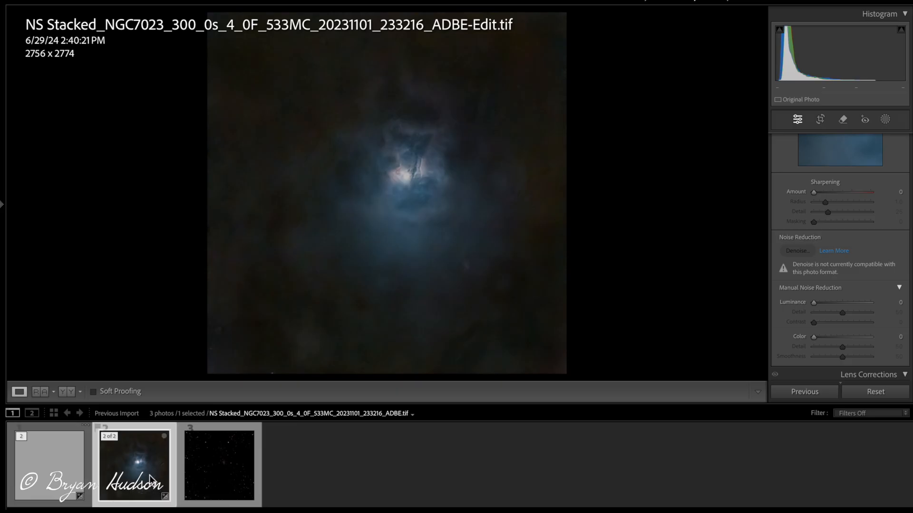
pyautogui.click(89, 478)
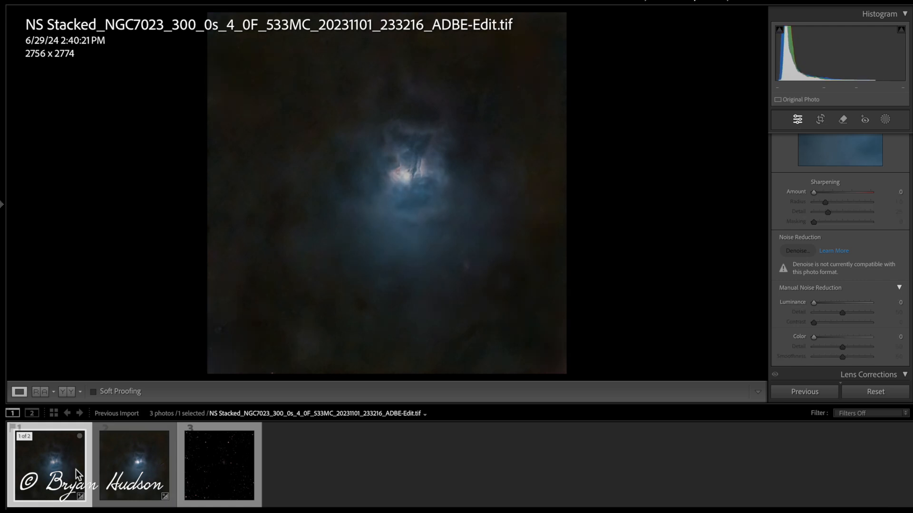
pyautogui.click(100, 475)
pyautogui.click(74, 470)
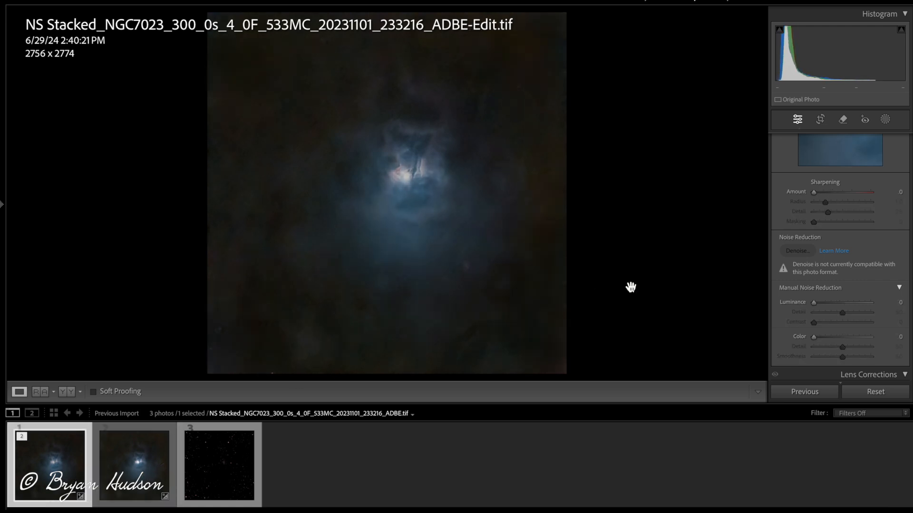
# - Set the edited starless copy's Clarity to +100, Dehaze to -4, Saturation to +38 and Temp to +5
pyautogui.scroll(15, 846, 273)
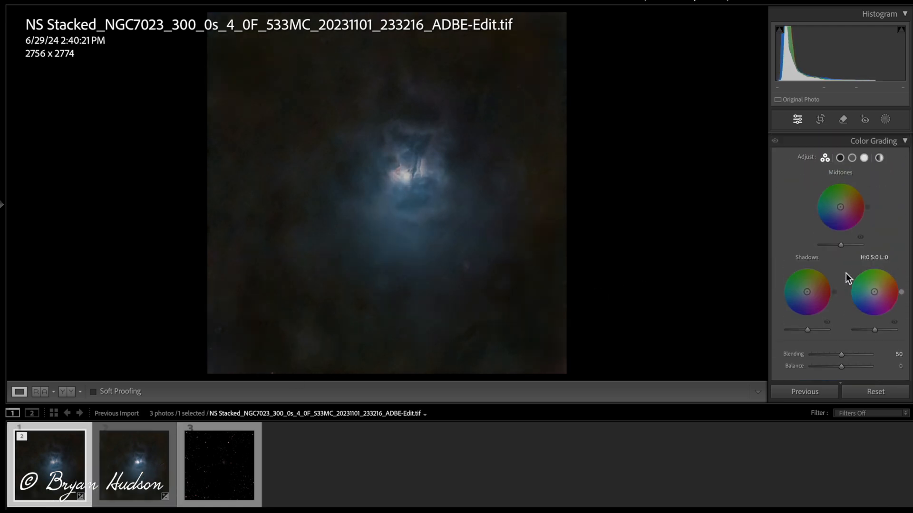
pyautogui.scroll(8, 846, 273)
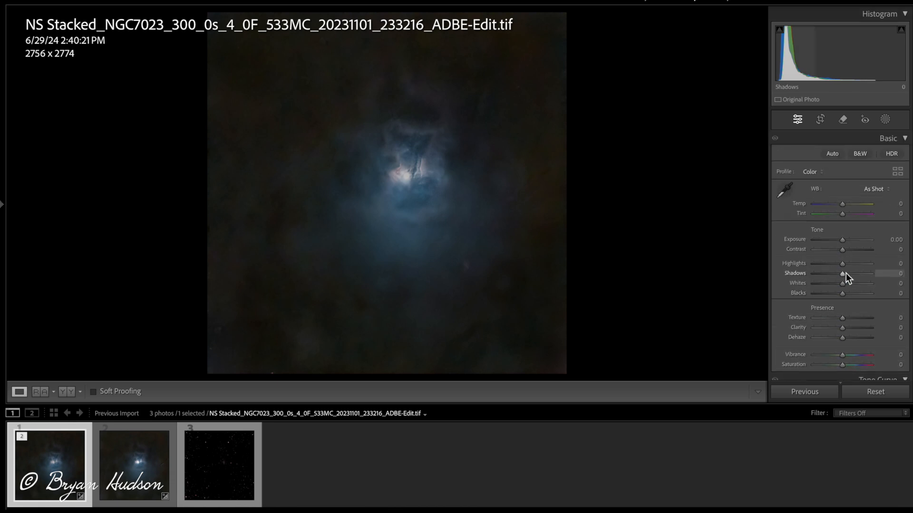
pyautogui.moveTo(842, 309); pyautogui.dragTo(851, 346)
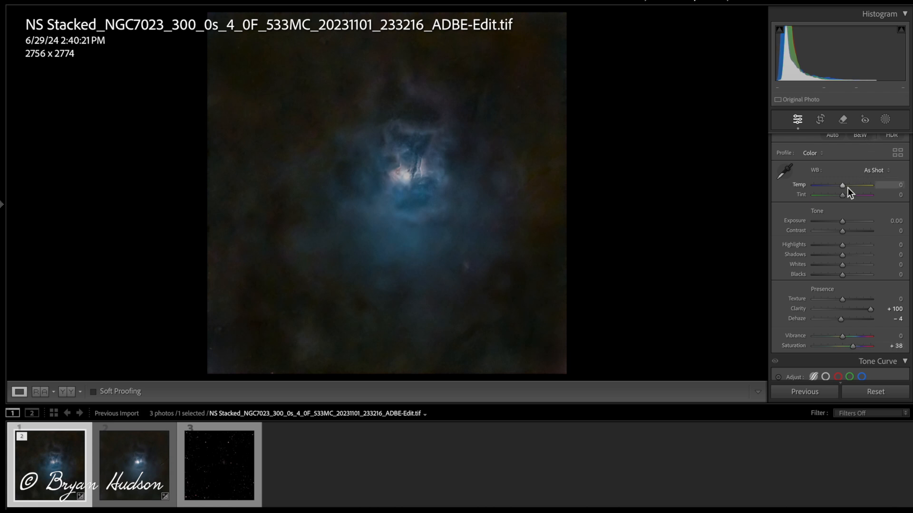
pyautogui.moveTo(843, 184); pyautogui.dragTo(845, 186)
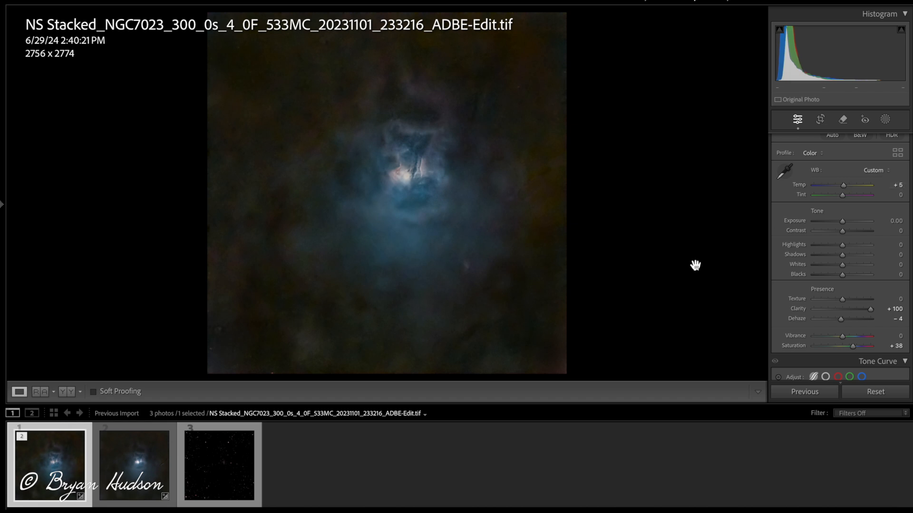
# - Set the post-crop vignetting Amount to -23 on the edited starless copy
pyautogui.scroll(-10, 894, 259)
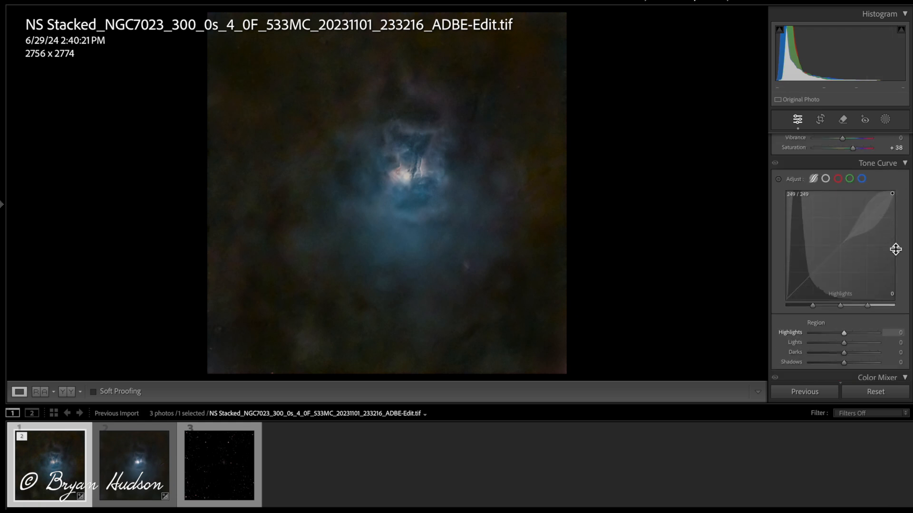
pyautogui.scroll(-10, 895, 249)
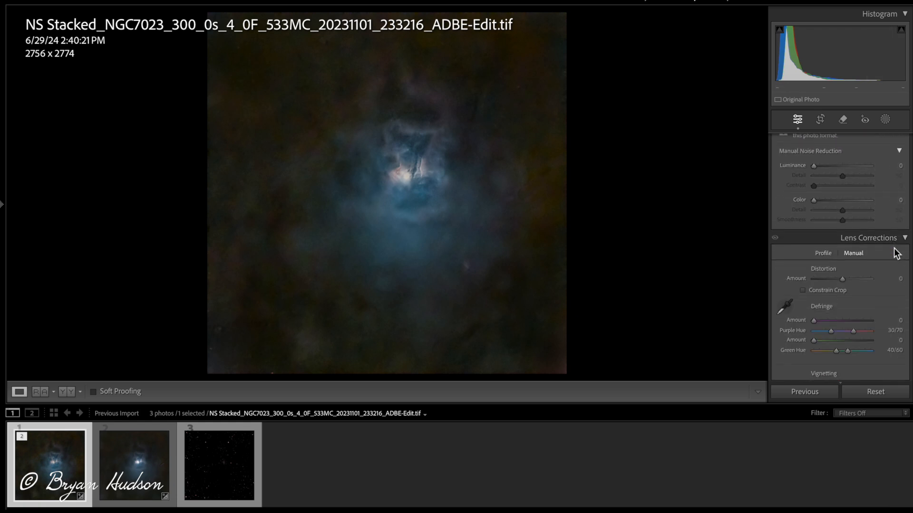
pyautogui.scroll(-8, 893, 251)
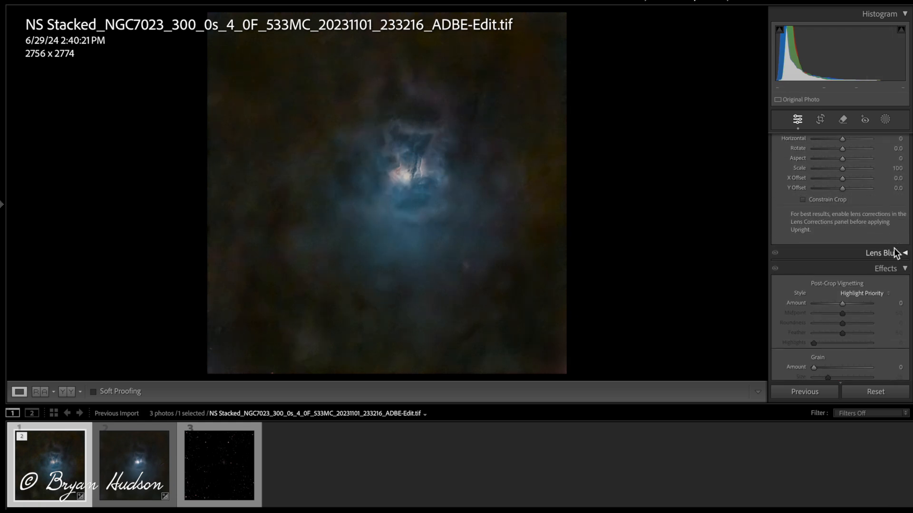
pyautogui.moveTo(843, 301); pyautogui.dragTo(837, 304)
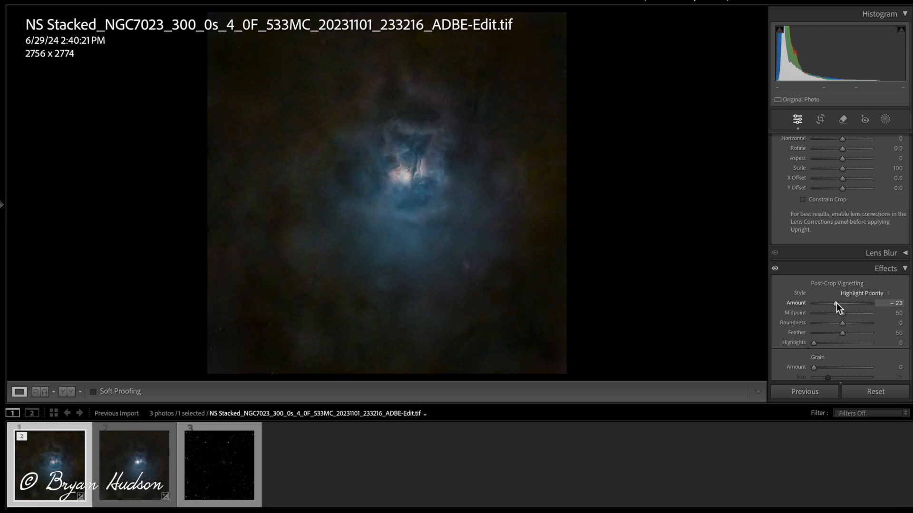
# - Select the STARS image, the file ending in ADBE_stars.tif, and set its Tint to -10
pyautogui.click(223, 480)
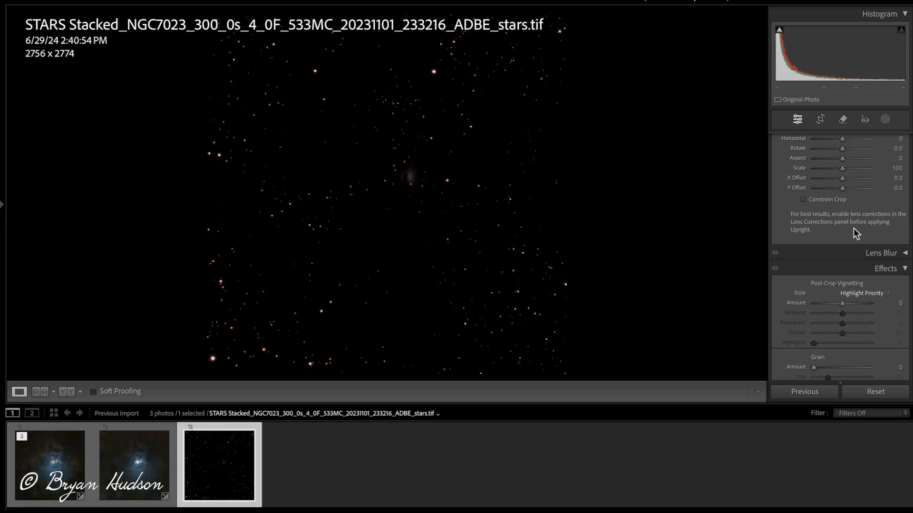
pyautogui.scroll(-4, 854, 231)
pyautogui.scroll(6, 854, 229)
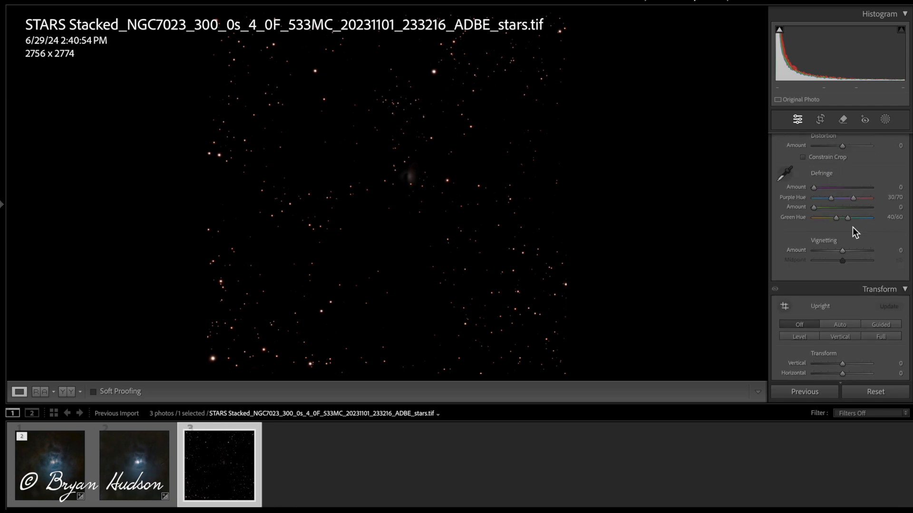
pyautogui.scroll(5, 853, 231)
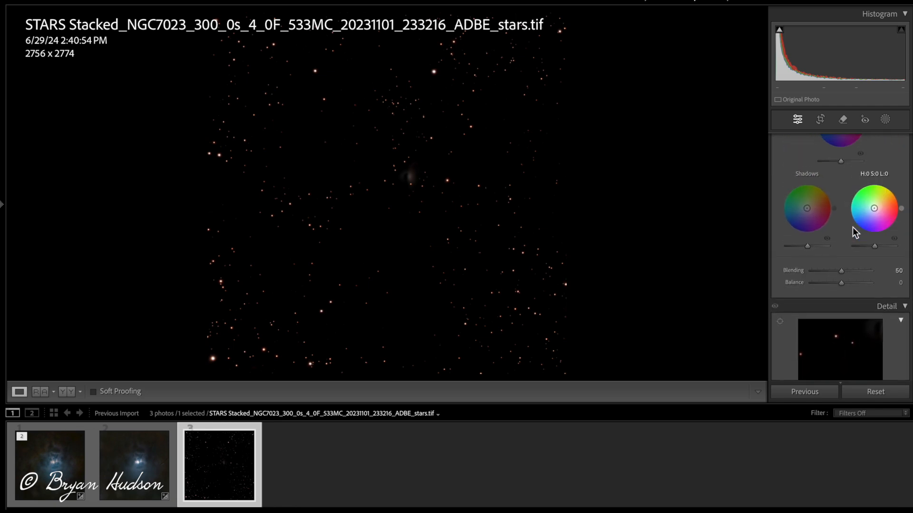
pyautogui.scroll(8, 852, 228)
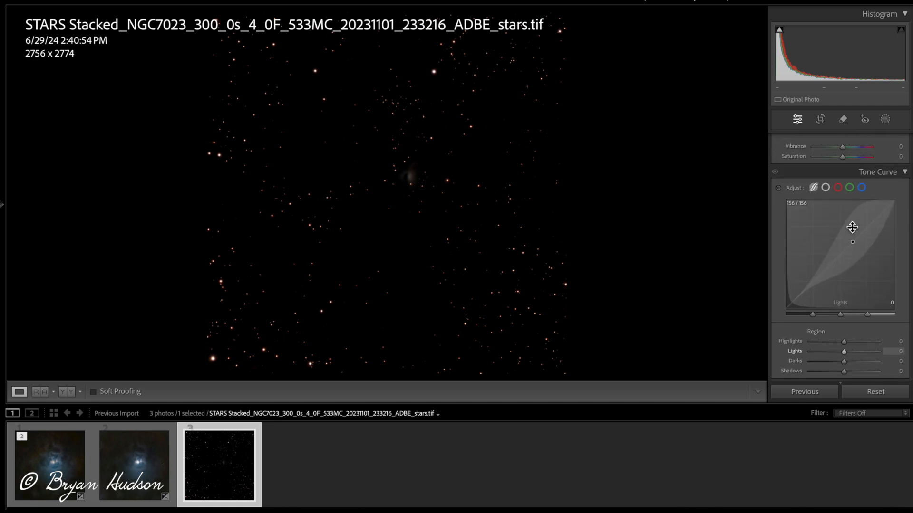
pyautogui.scroll(3, 852, 228)
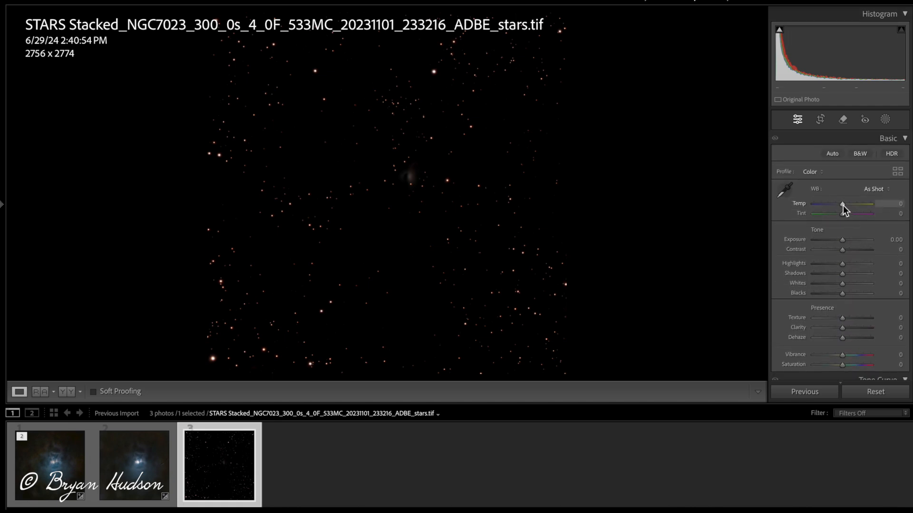
pyautogui.moveTo(841, 205)
pyautogui.mouseDown()
pyautogui.moveTo(851, 208)
pyautogui.moveTo(840, 213)
pyautogui.mouseUp()
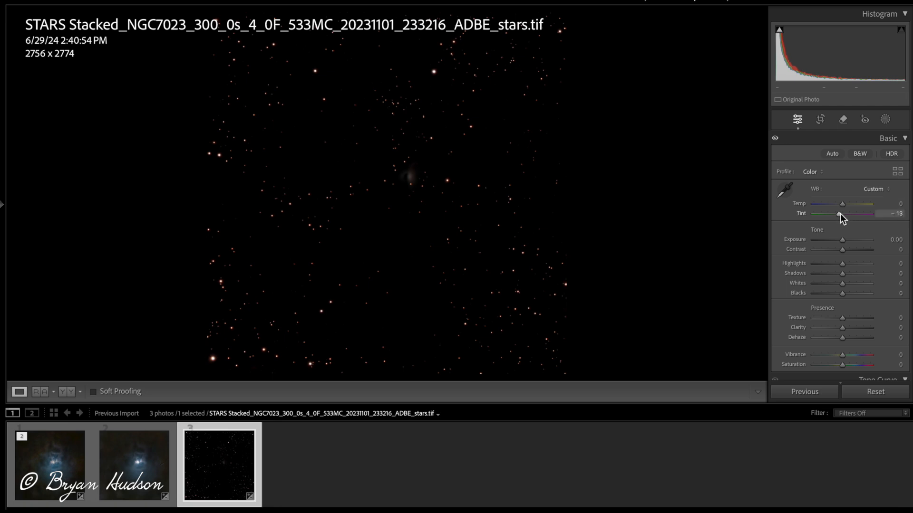
# - Set the Red and Orange saturation of the stars image to -100 in the HSL color mixer
pyautogui.scroll(-5, 868, 244)
pyautogui.scroll(-8, 868, 244)
pyautogui.scroll(3, 859, 198)
pyautogui.moveTo(843, 203); pyautogui.dragTo(792, 219)
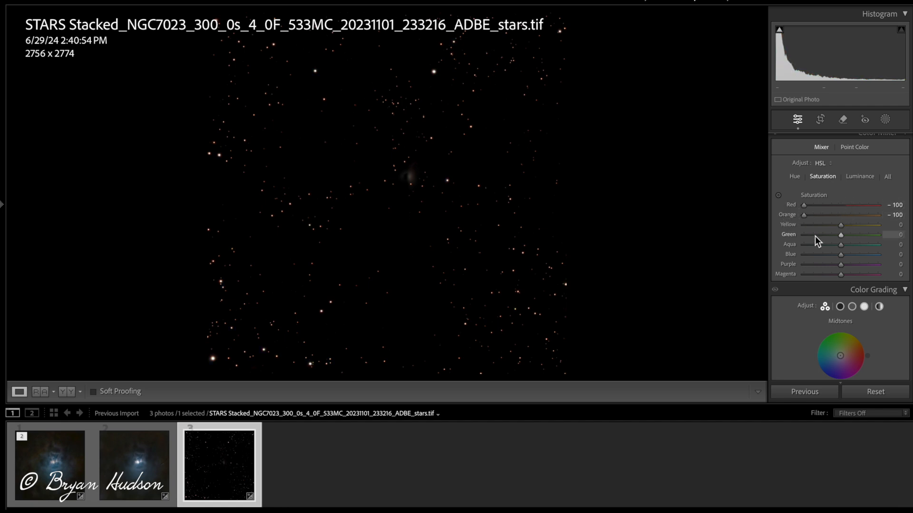
# - Set the stars image's Temp to +4 and Highlights to -25
pyautogui.scroll(6, 815, 236)
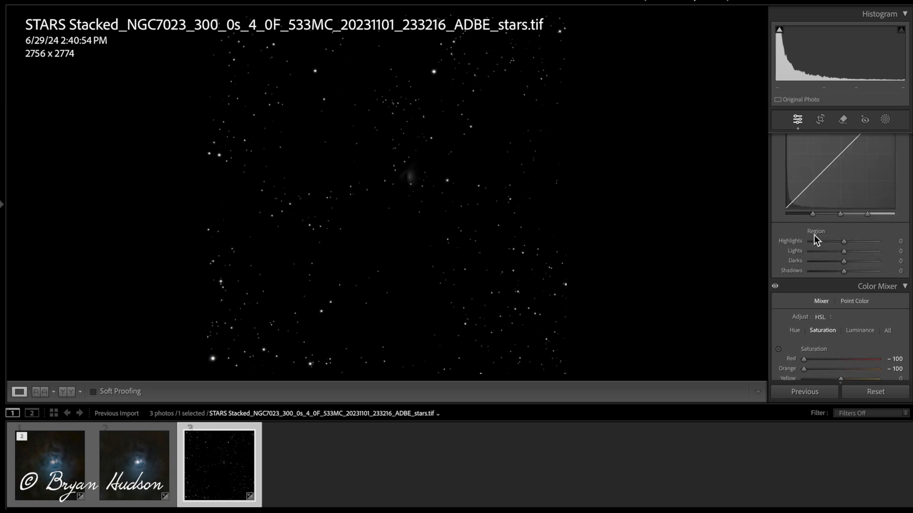
pyautogui.scroll(2, 814, 235)
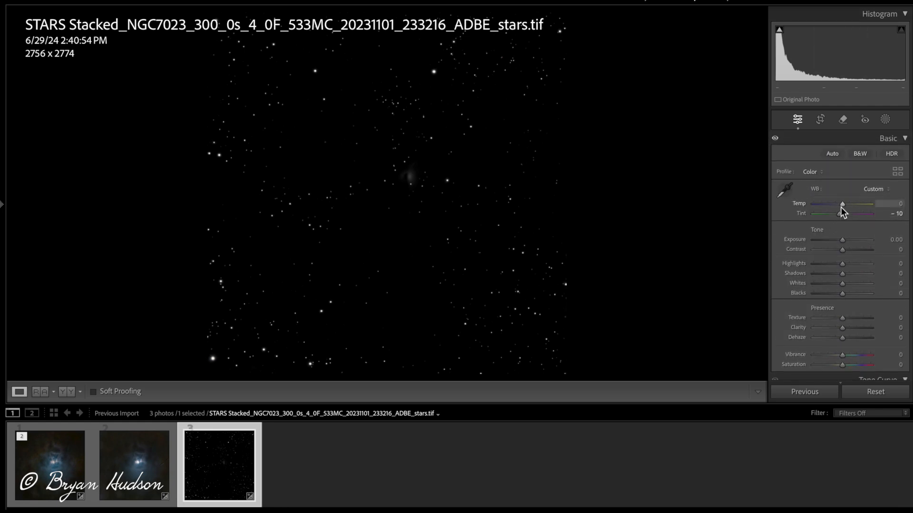
pyautogui.moveTo(842, 205)
pyautogui.mouseDown()
pyautogui.moveTo(864, 205)
pyautogui.moveTo(842, 206)
pyautogui.mouseUp()
pyautogui.moveTo(841, 269); pyautogui.dragTo(837, 271)
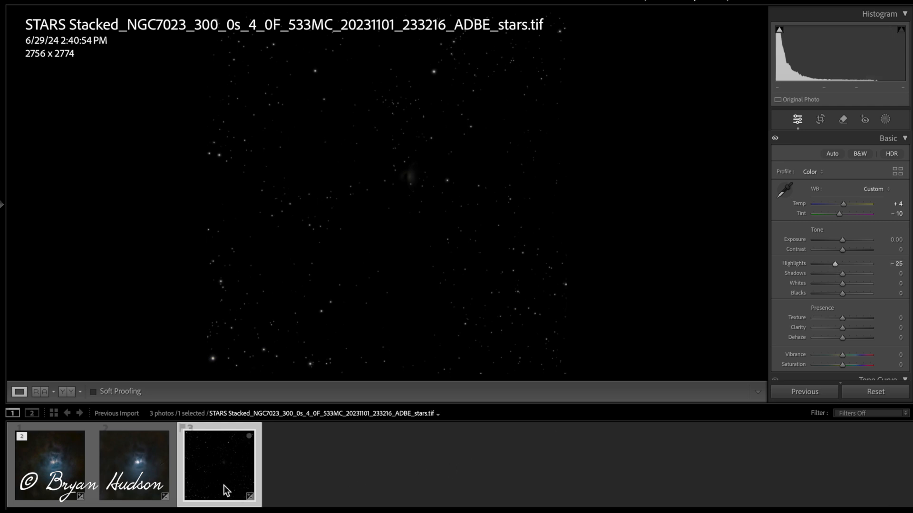
# - Set up an export of the stars image together with the edited starless copy, in TIFF format with the watermark turned off
pyautogui.keyDown('ctrl'); pyautogui.click(50, 463); pyautogui.keyUp('ctrl')
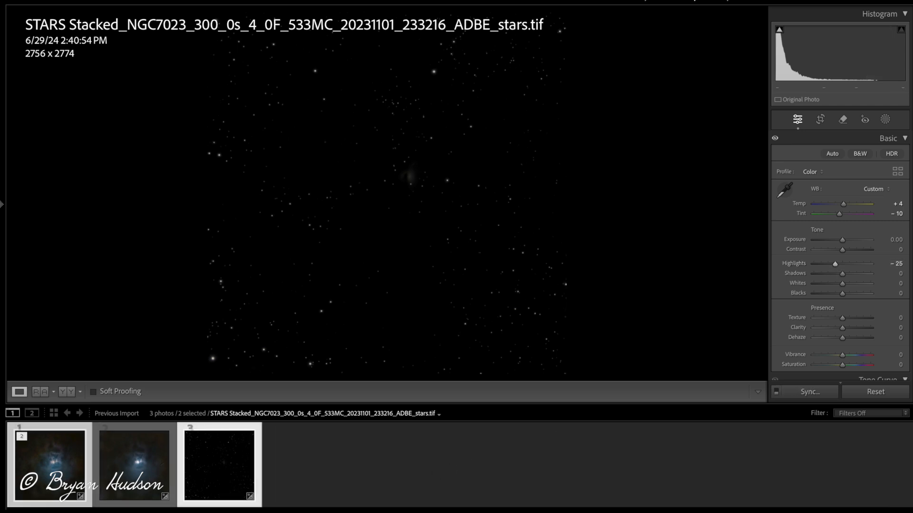
pyautogui.click(93, 3)
pyautogui.click(113, 117)
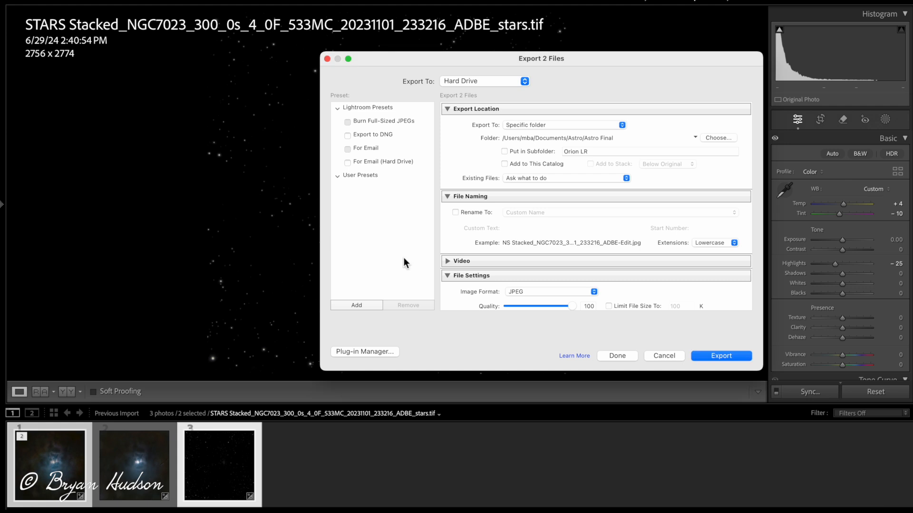
pyautogui.click(562, 291)
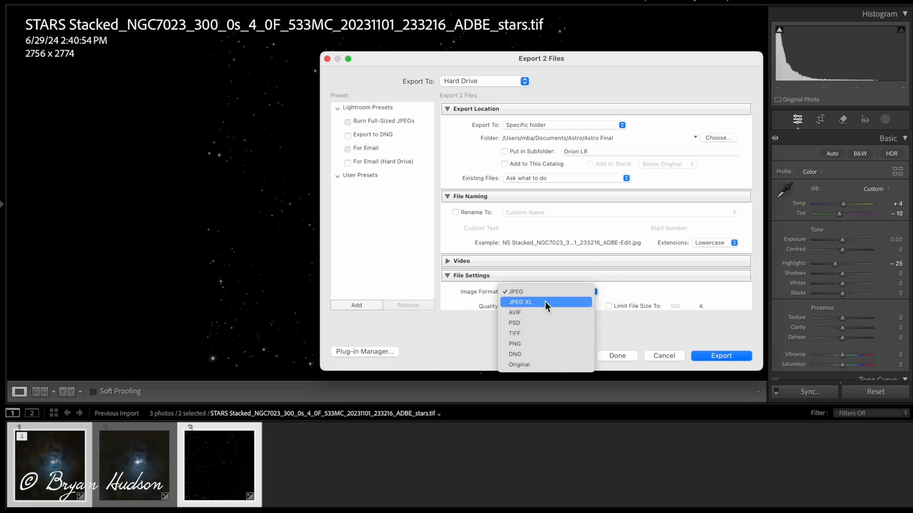
pyautogui.click(520, 333)
pyautogui.scroll(-10, 529, 192)
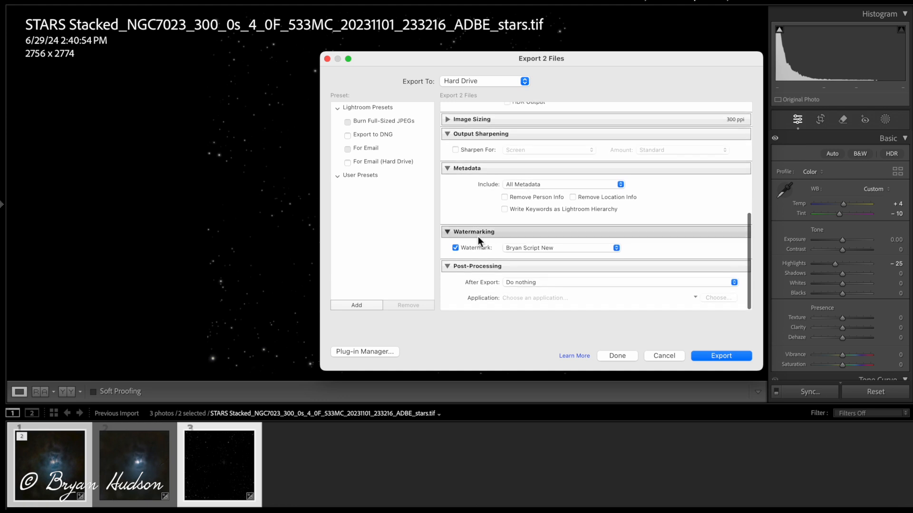
pyautogui.click(455, 249)
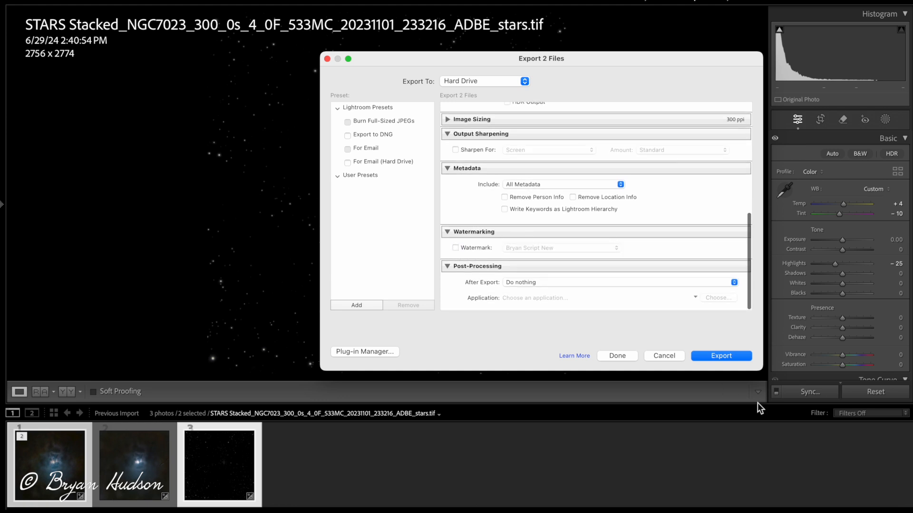
# - Export both files to the Astro Final folder, overwriting the existing stars file
pyautogui.click(718, 361)
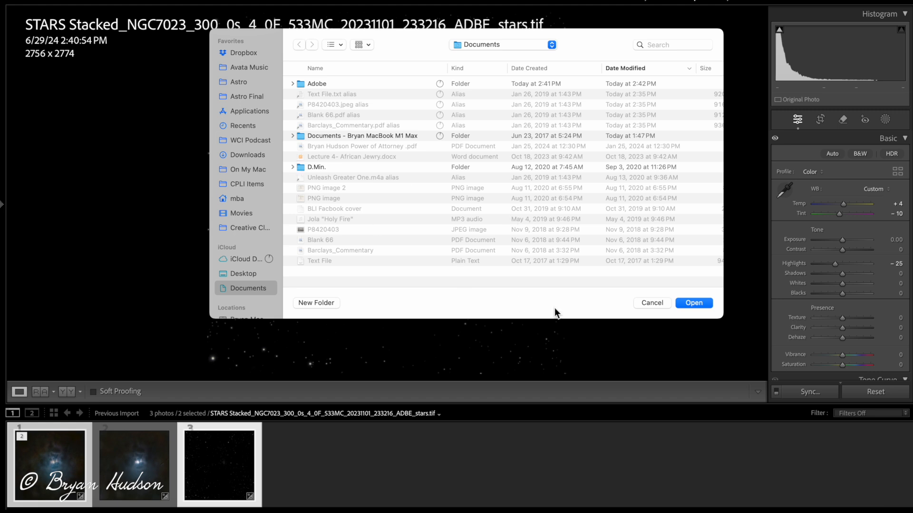
pyautogui.click(256, 93)
pyautogui.click(695, 303)
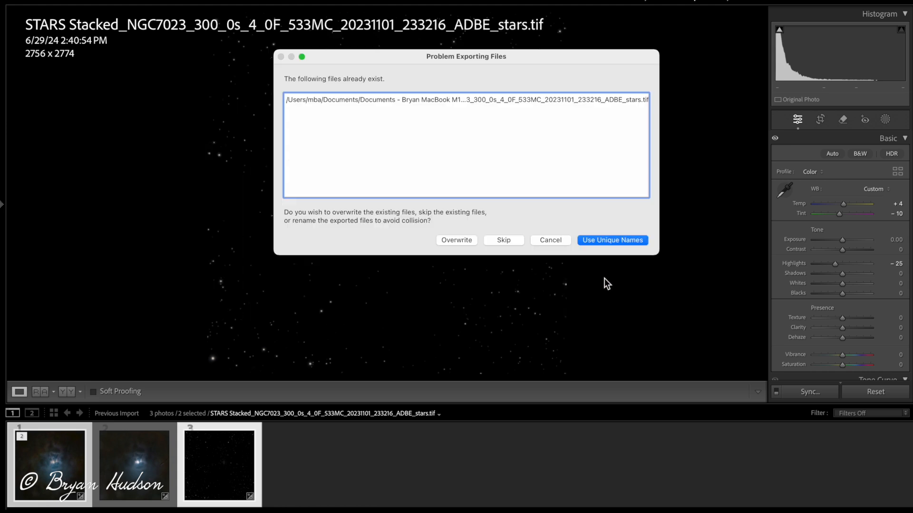
pyautogui.click(467, 241)
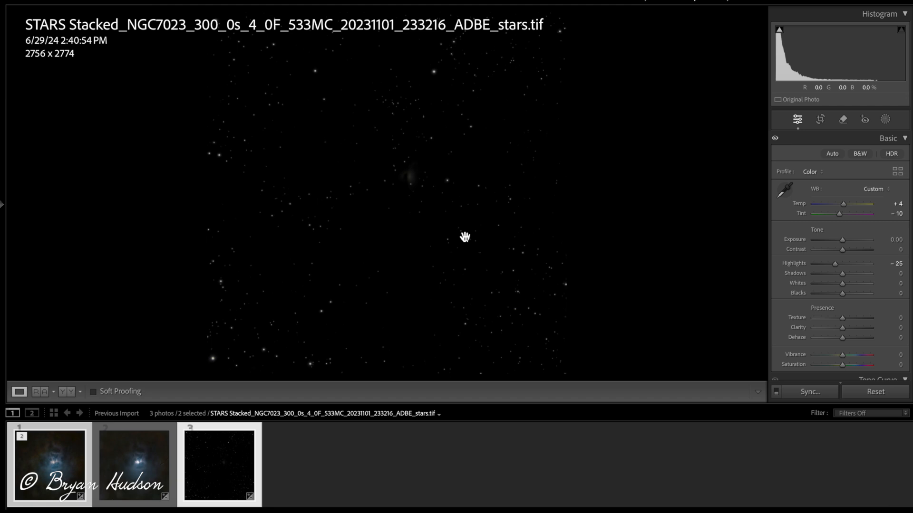
# - Switch to PixInsight and close the stars, starless and original stacked NGC7023 images, discarding their unsaved changes
pyautogui.click(429, 507)
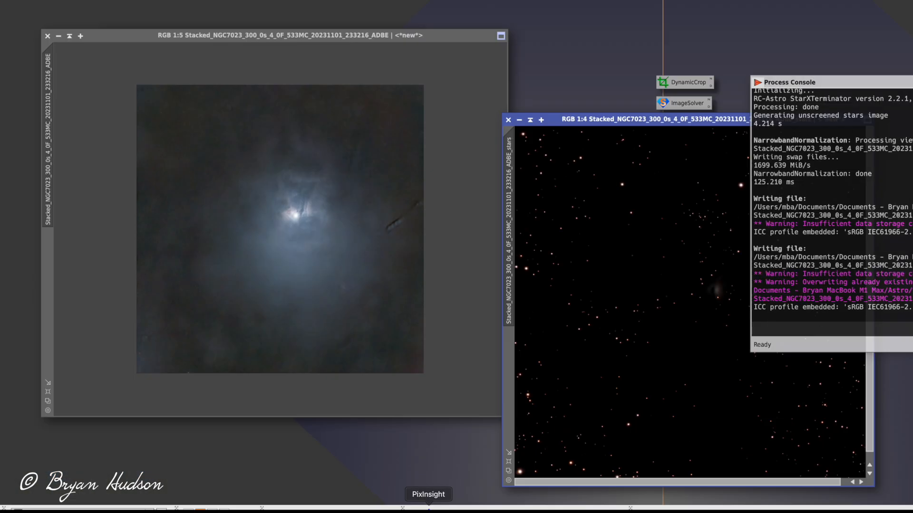
pyautogui.click(508, 121)
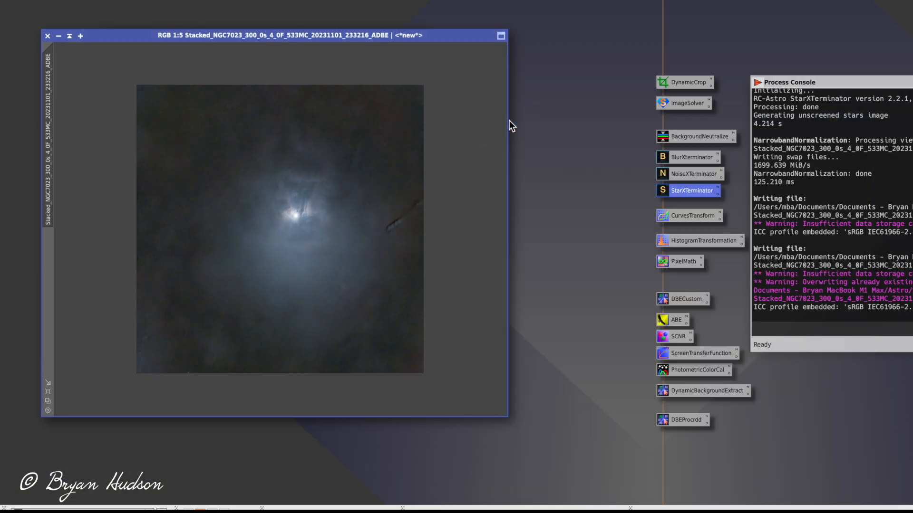
pyautogui.click(47, 36)
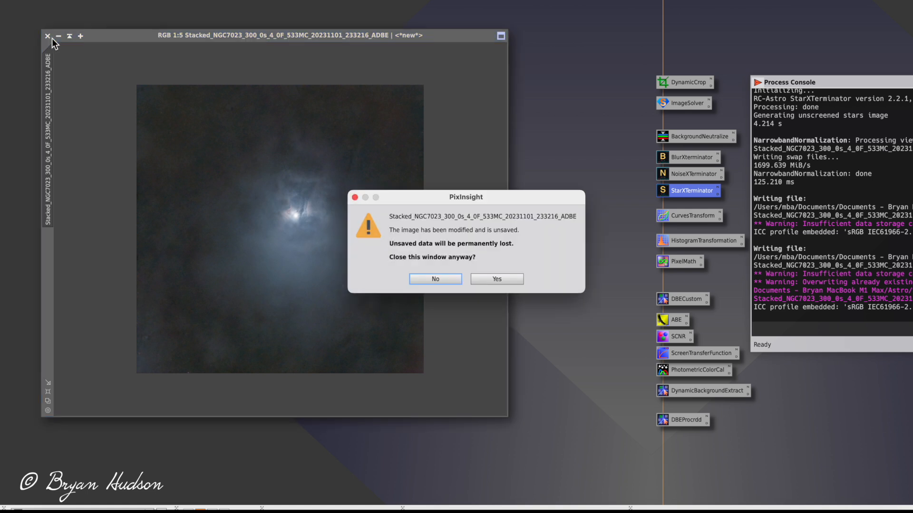
pyautogui.click(497, 281)
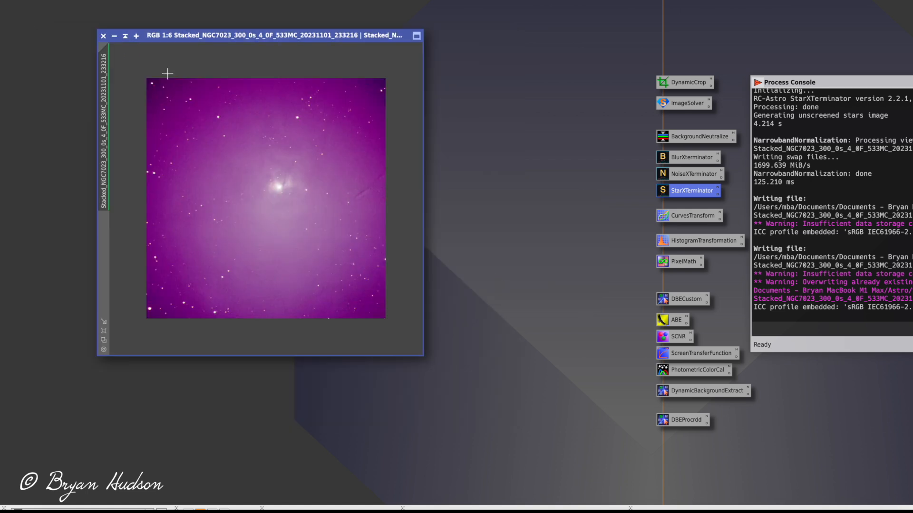
pyautogui.click(103, 36)
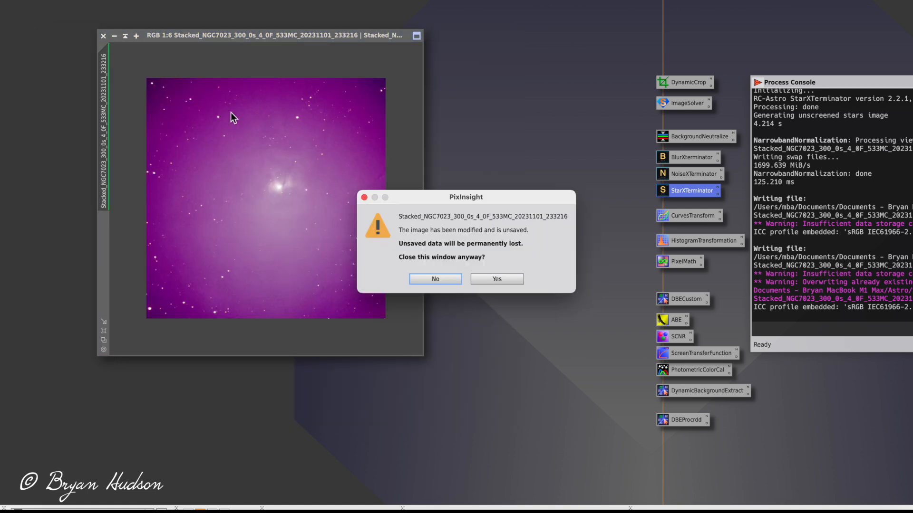
pyautogui.click(487, 279)
# - Open the exported NGC7023 TIFFs, NS ADBE-Edit and STARS ADBE_stars, from Astro Final and move their windows apart
pyautogui.doubleClick(465, 287)
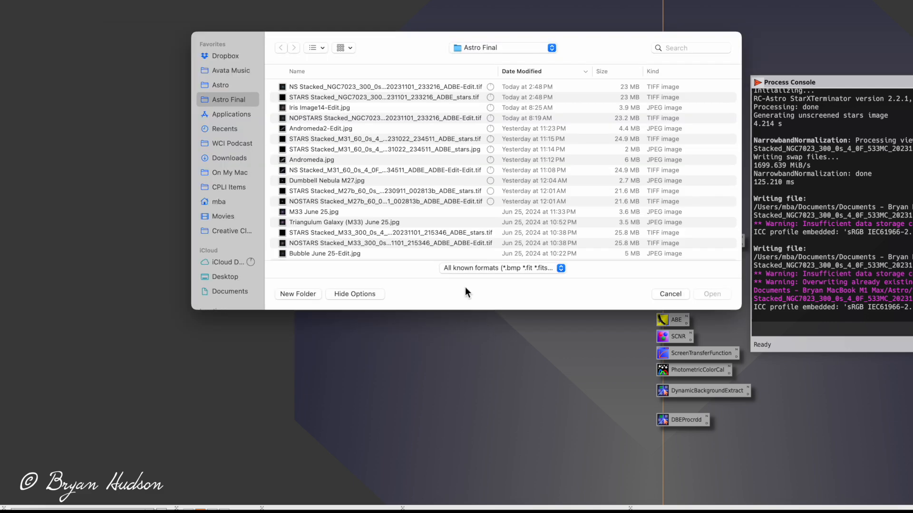
pyautogui.click(293, 88)
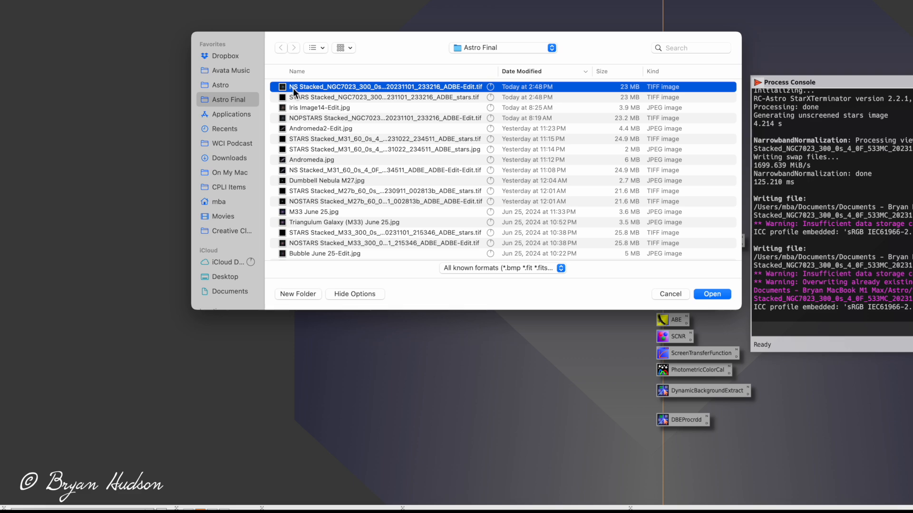
pyautogui.keyDown('shift'); pyautogui.click(295, 94); pyautogui.keyUp('shift')
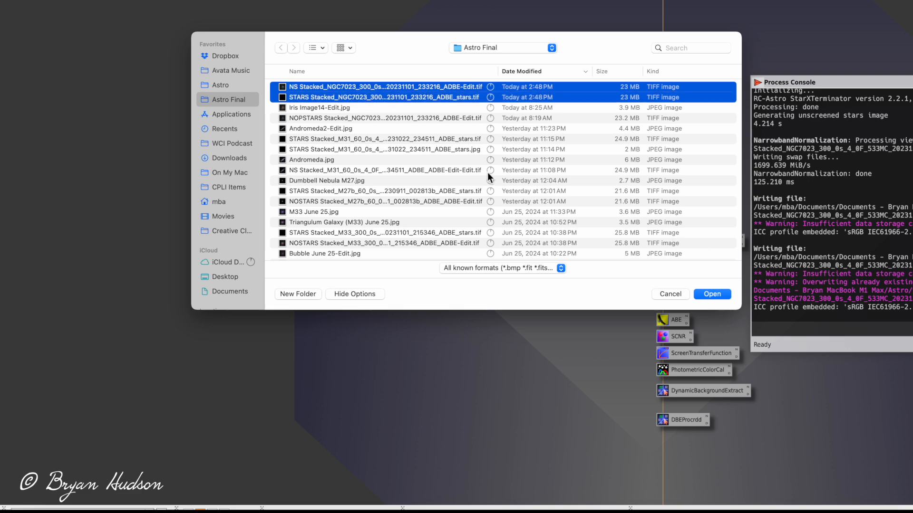
pyautogui.click(719, 295)
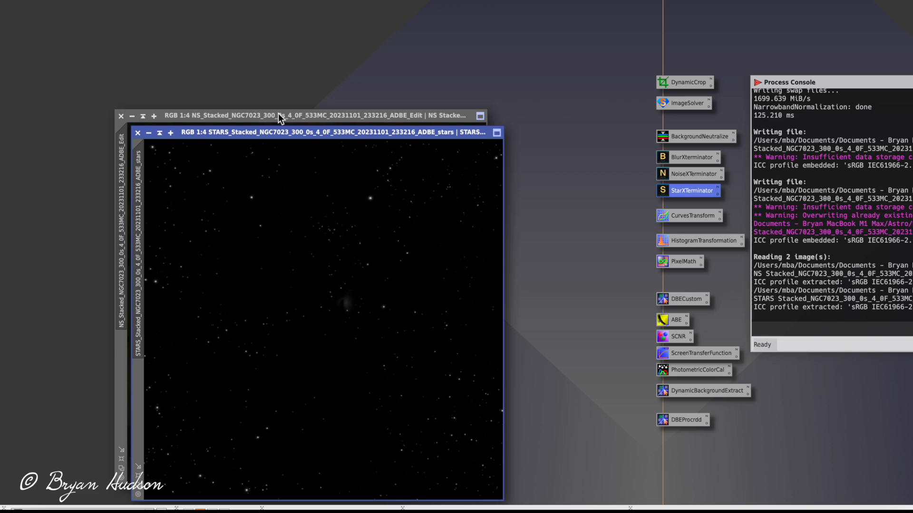
pyautogui.moveTo(279, 115); pyautogui.dragTo(225, 53)
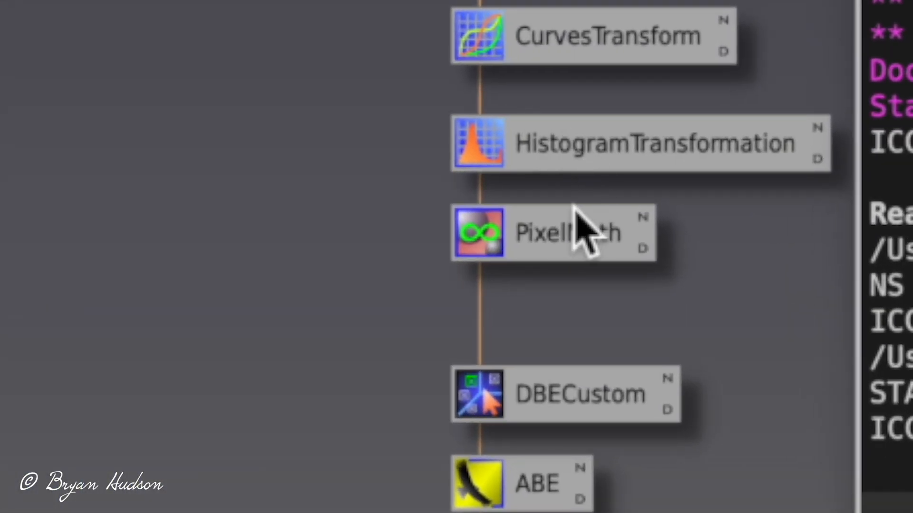
# - Set up PixelMath to add the NS ADBE_Edit starless image and the STARS ADBE_stars image, outputting to a new image
pyautogui.doubleClick(550, 259)
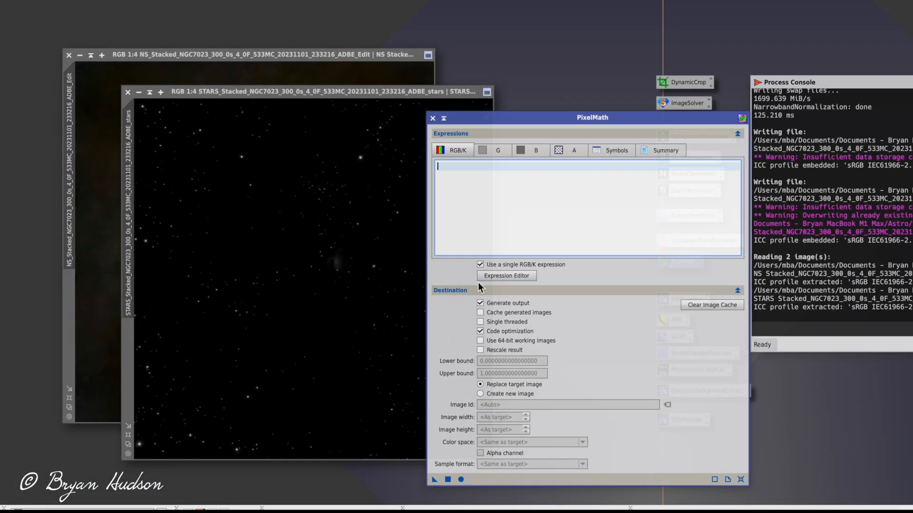
pyautogui.click(413, 278)
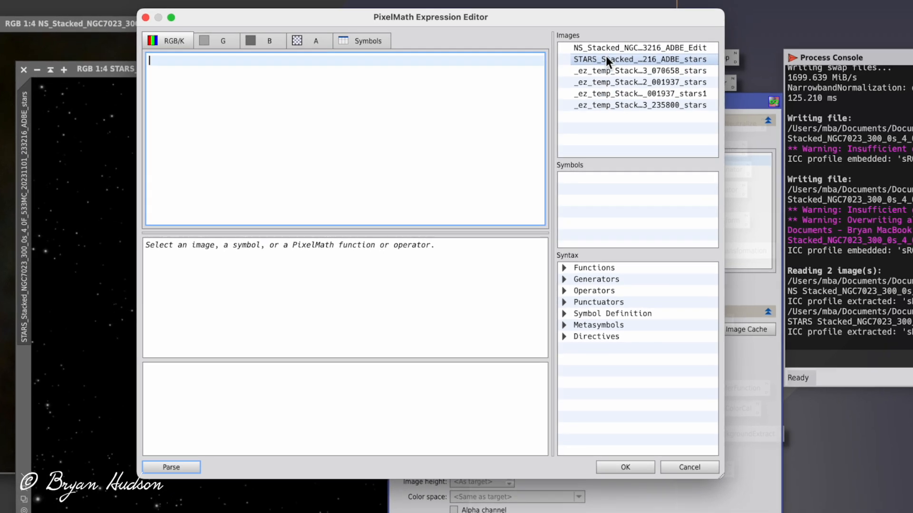
pyautogui.doubleClick(600, 56)
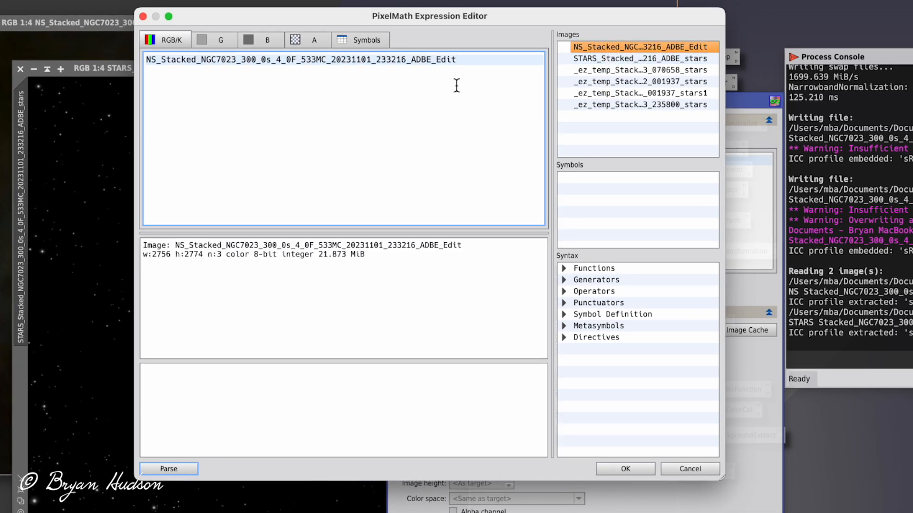
pyautogui.write('+')
pyautogui.doubleClick(584, 61)
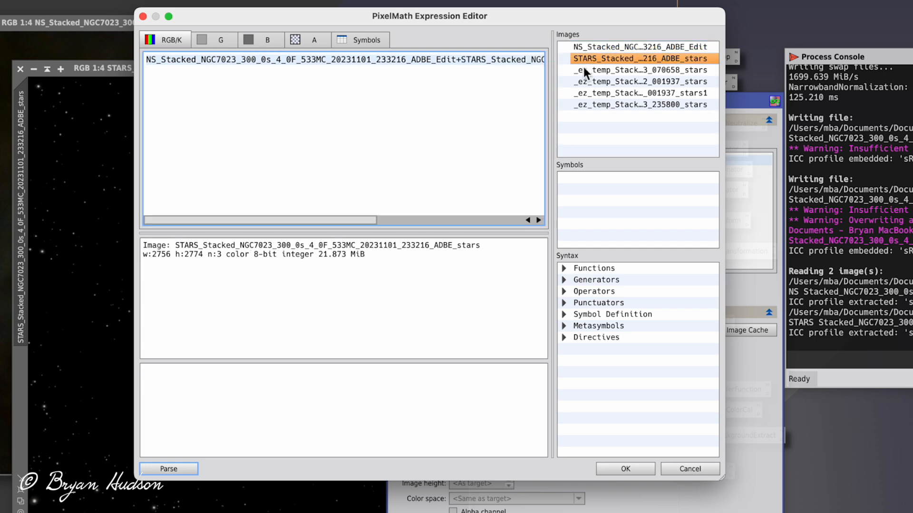
pyautogui.click(623, 470)
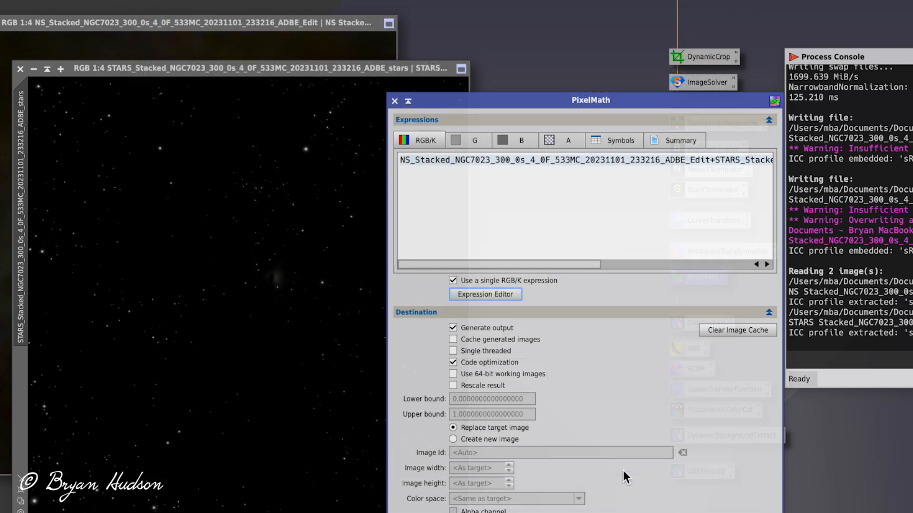
pyautogui.click(454, 440)
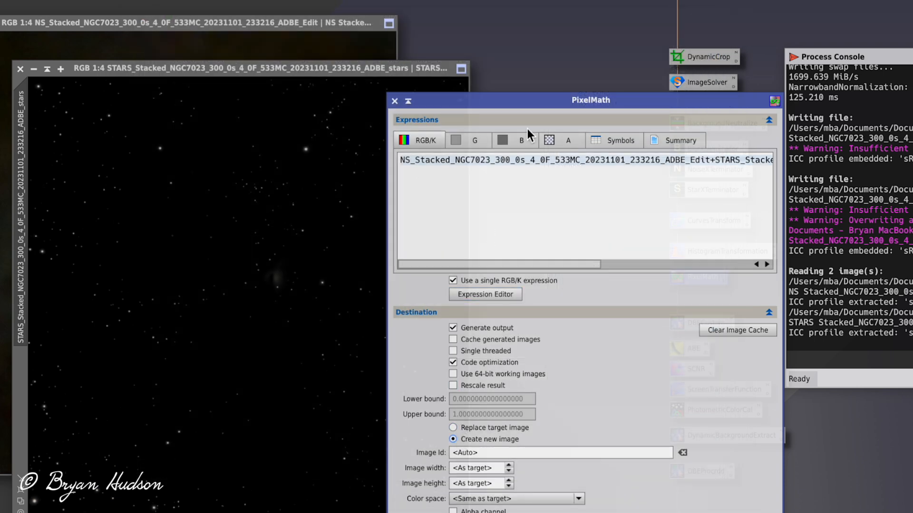
pyautogui.moveTo(520, 105); pyautogui.dragTo(600, 21)
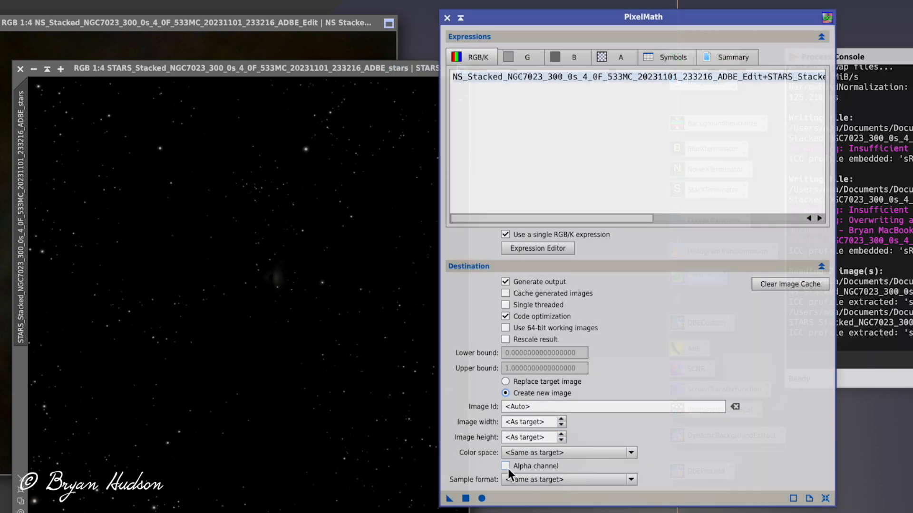
# - Run PixelMath to generate the combined starless and stars image, and move its window clear of the PixelMath dialog
pyautogui.click(482, 498)
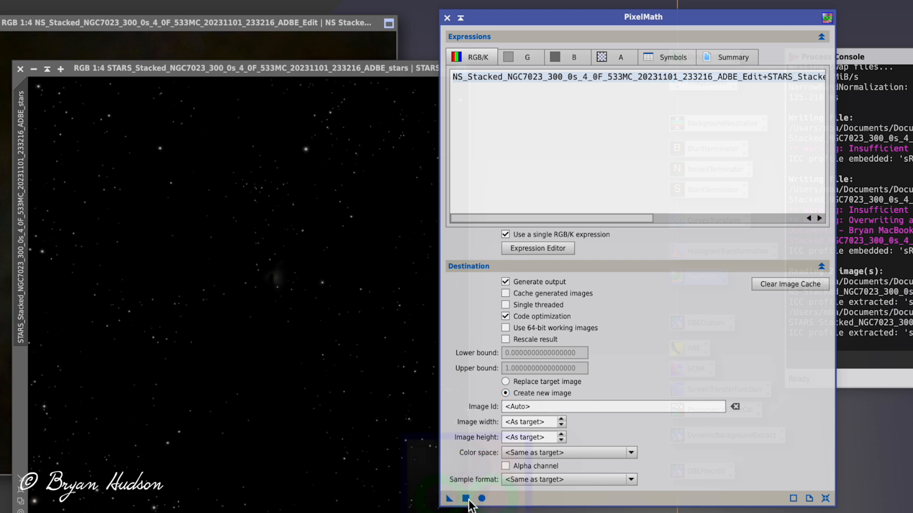
pyautogui.moveTo(509, 18); pyautogui.dragTo(590, 16)
pyautogui.moveTo(418, 128); pyautogui.dragTo(396, 88)
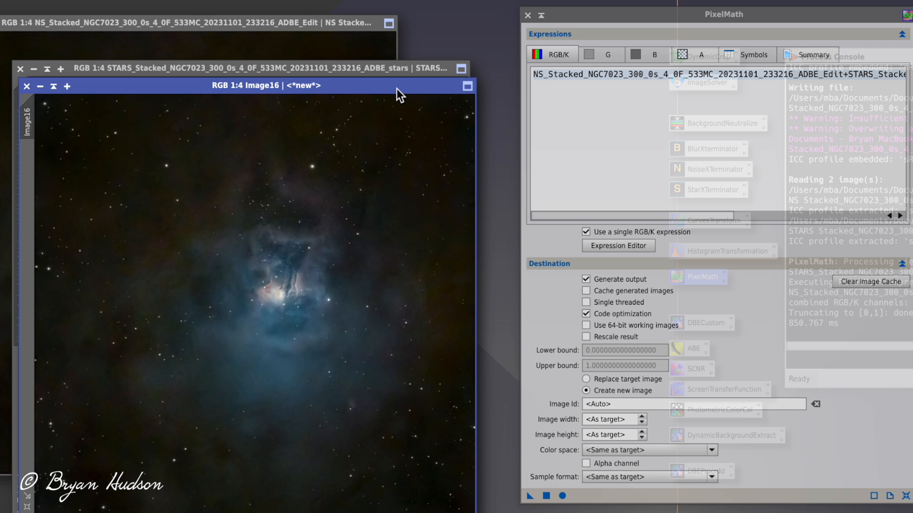
pyautogui.press('super+minus')
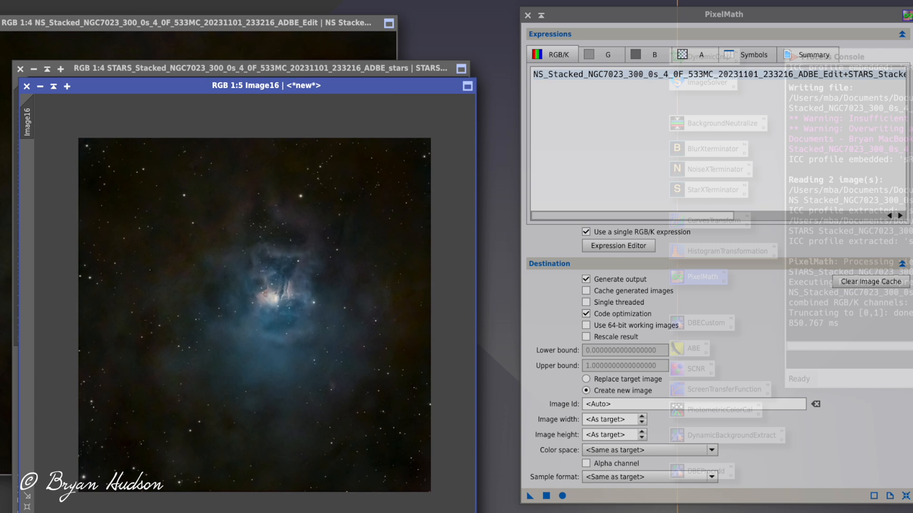
# - Save the combined image in the Astro folder as the TIFF file Iris2 Image16.tif
pyautogui.click(0, 0)
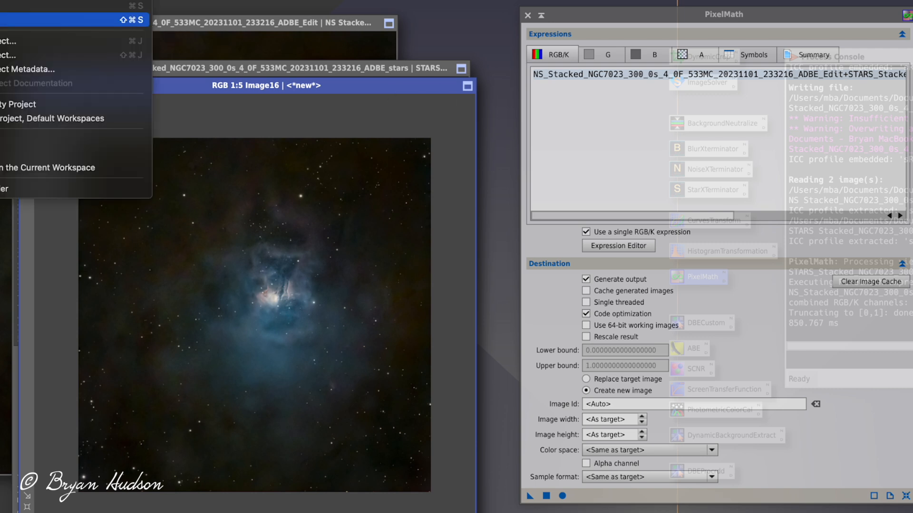
pyautogui.click(1, 20)
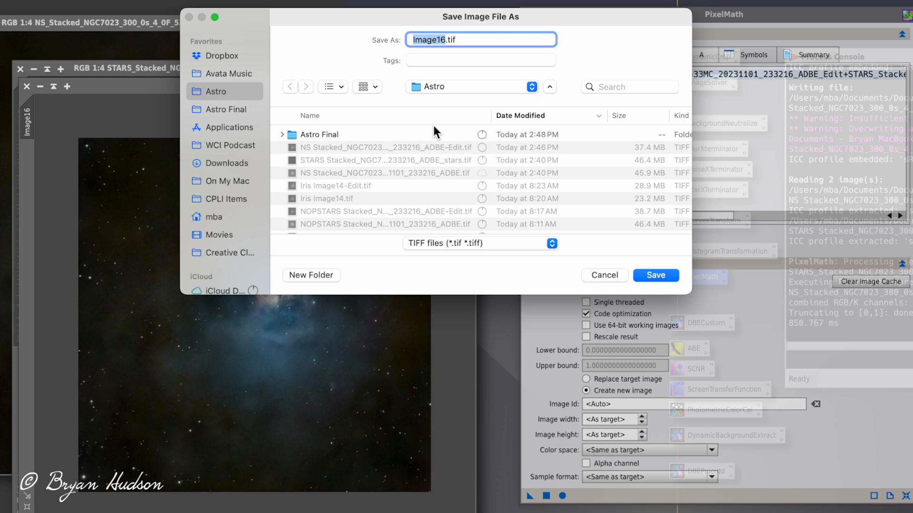
pyautogui.click(414, 42)
pyautogui.write('Iris ')
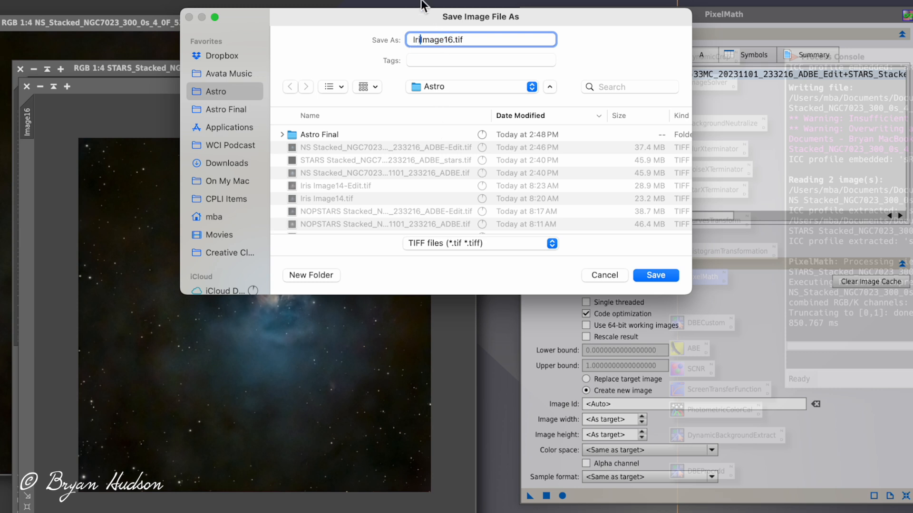
pyautogui.write('2')
pyautogui.click(661, 274)
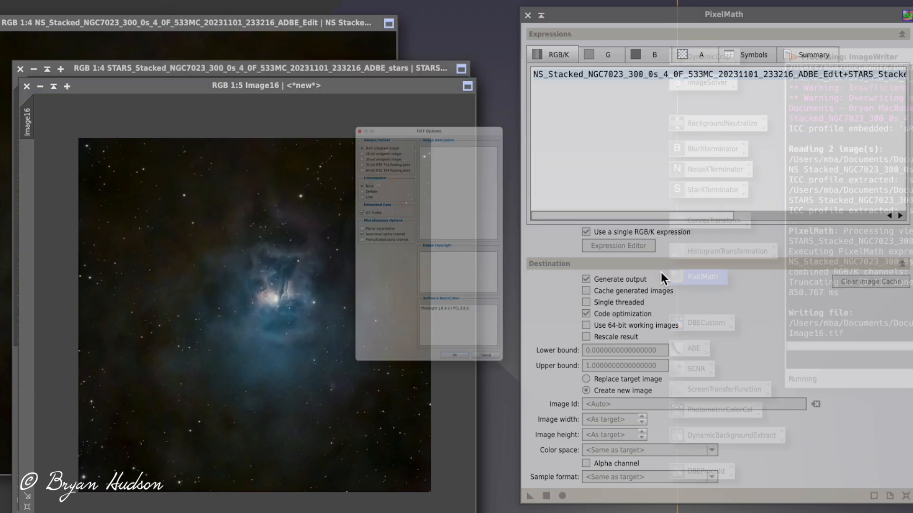
# - Import Iris2 Image16.tif from the Astro folder into Lightroom Classic and open it for developing
pyautogui.click(483, 475)
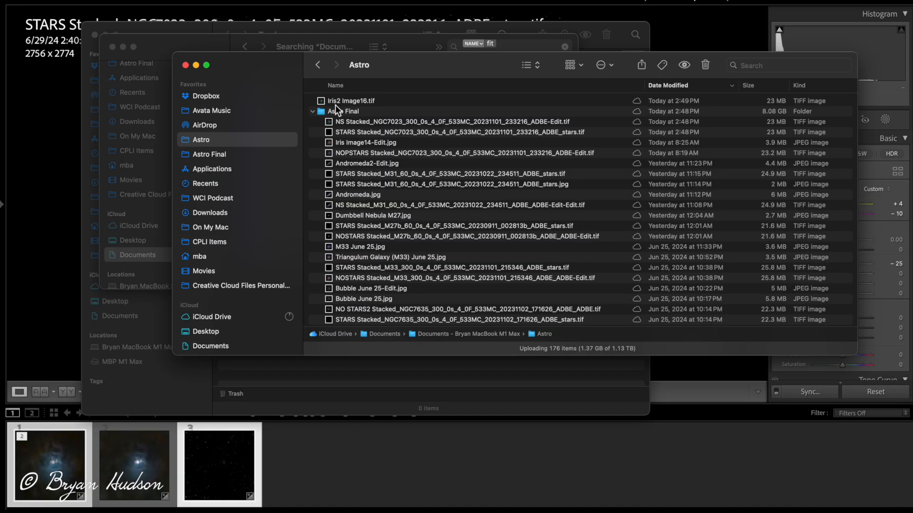
pyautogui.click(329, 106)
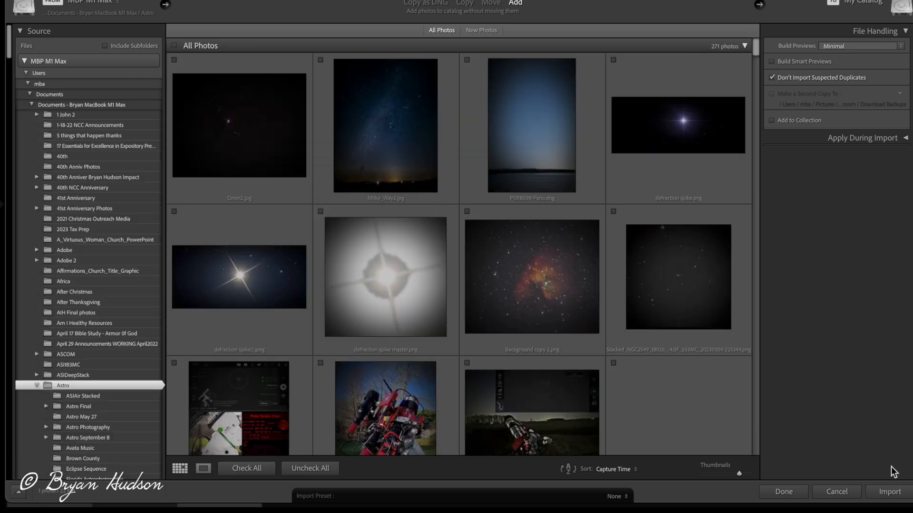
pyautogui.click(891, 494)
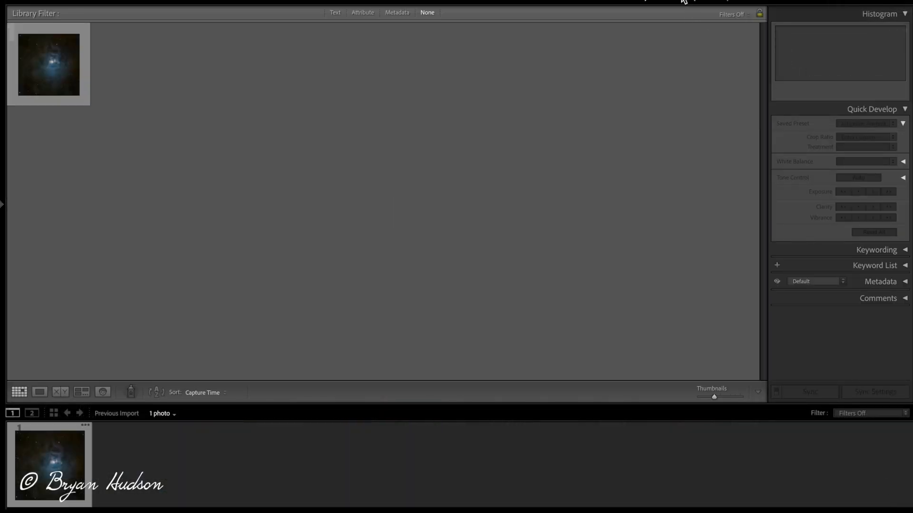
pyautogui.press('d')
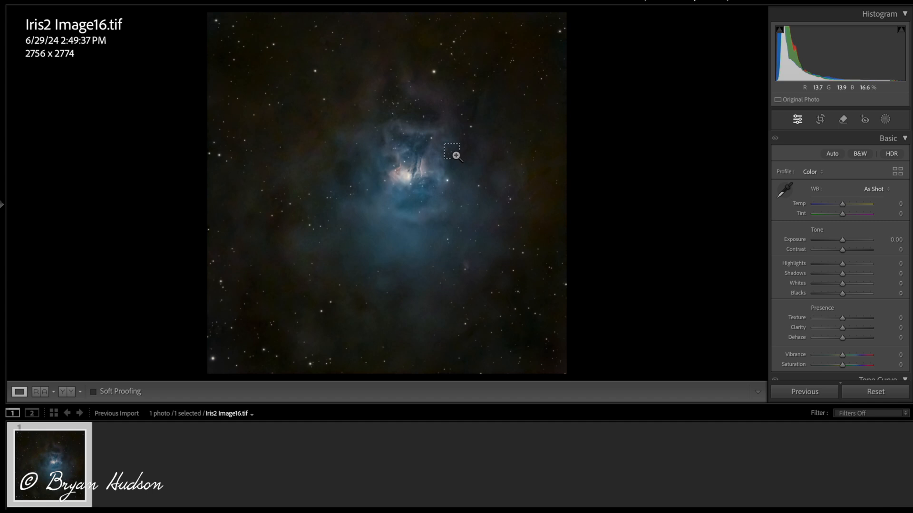
pyautogui.press('super+BackSpace')
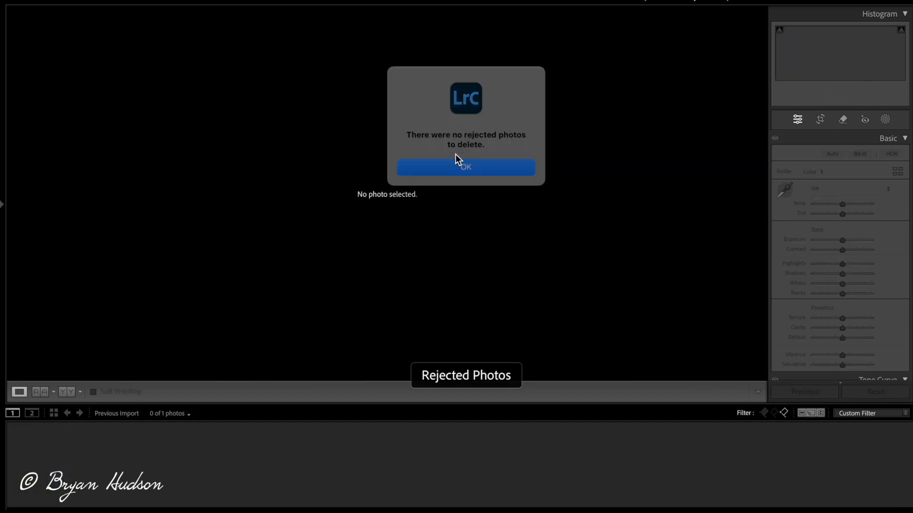
pyautogui.click(455, 160)
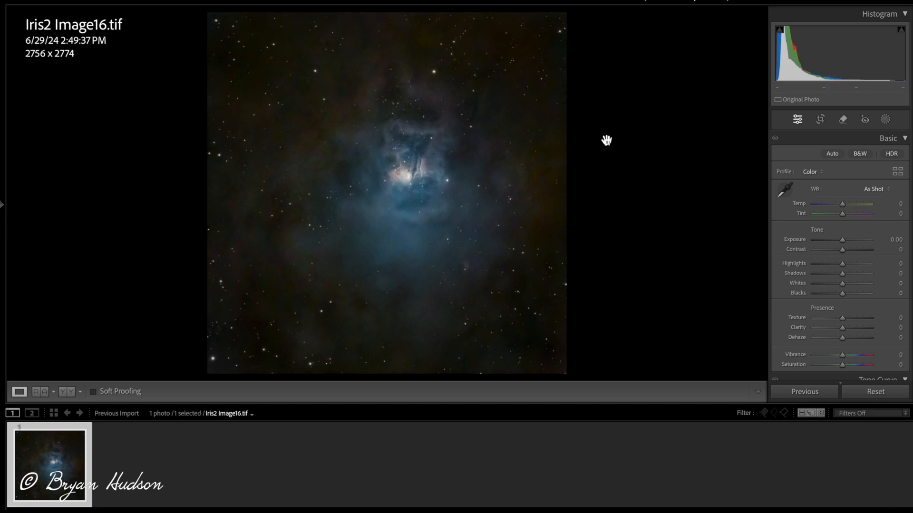
# - Set the image's Saturation to +20, Temp to +10, Clarity to +62 and Dehaze to +1
pyautogui.moveTo(843, 364); pyautogui.dragTo(847, 363)
pyautogui.moveTo(844, 204); pyautogui.dragTo(846, 204)
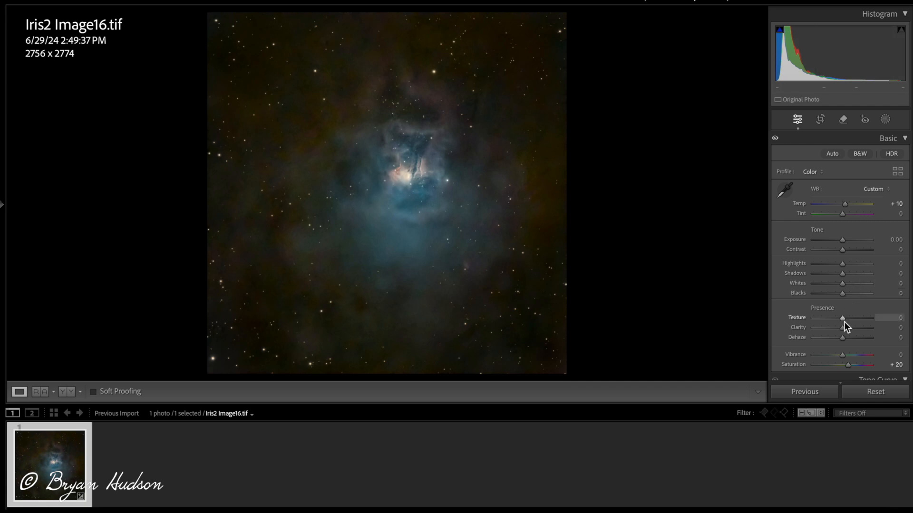
pyautogui.moveTo(844, 325)
pyautogui.mouseDown()
pyautogui.moveTo(866, 327)
pyautogui.moveTo(843, 337)
pyautogui.mouseUp()
# - Adjust the colour saturation in the HSL mixer: Red to +38, Orange to −30 and Yellow to −35
pyautogui.scroll(-10, 862, 278)
pyautogui.scroll(-8, 862, 277)
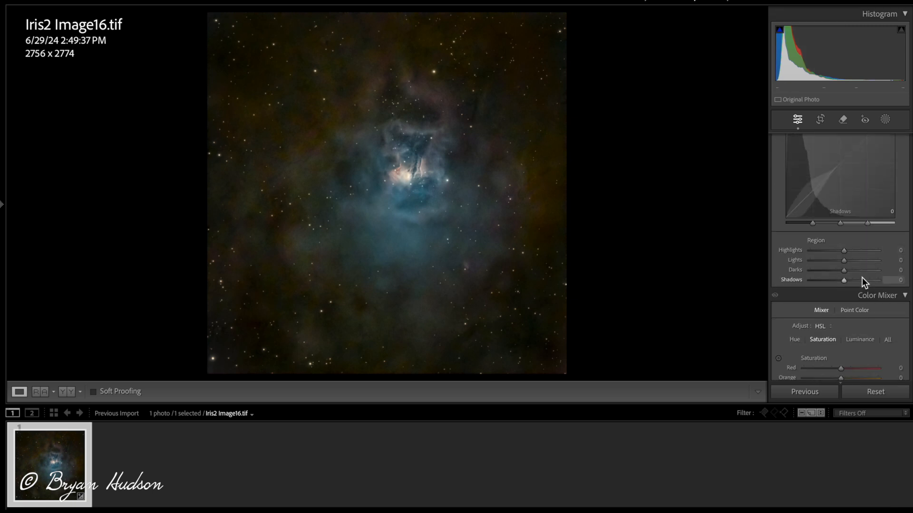
pyautogui.scroll(3, 862, 278)
pyautogui.click(863, 220)
pyautogui.moveTo(840, 228)
pyautogui.mouseDown()
pyautogui.moveTo(820, 228)
pyautogui.moveTo(884, 228)
pyautogui.moveTo(830, 229)
pyautogui.mouseUp()
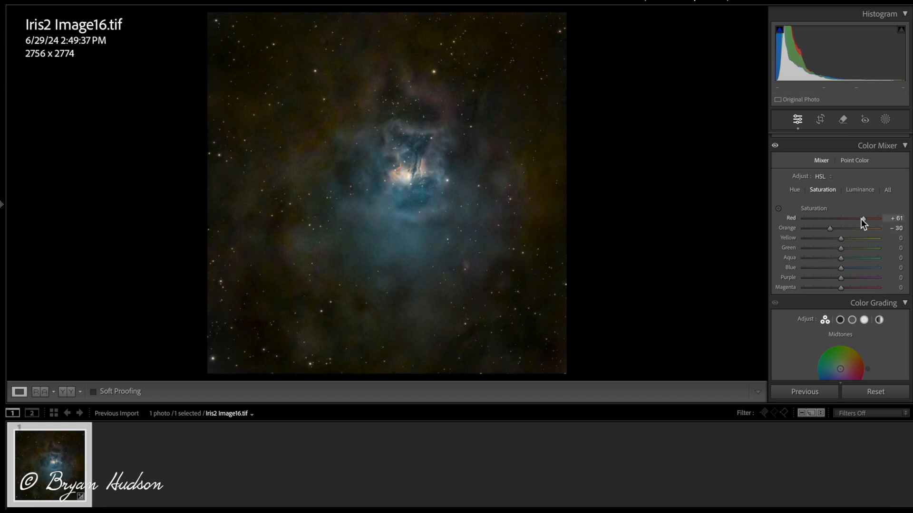
pyautogui.moveTo(862, 219); pyautogui.dragTo(833, 227)
pyautogui.moveTo(840, 239)
pyautogui.mouseDown()
pyautogui.moveTo(873, 239)
pyautogui.moveTo(806, 247)
pyautogui.moveTo(849, 239)
pyautogui.moveTo(806, 244)
pyautogui.moveTo(838, 244)
pyautogui.moveTo(812, 247)
pyautogui.moveTo(830, 243)
pyautogui.mouseUp()
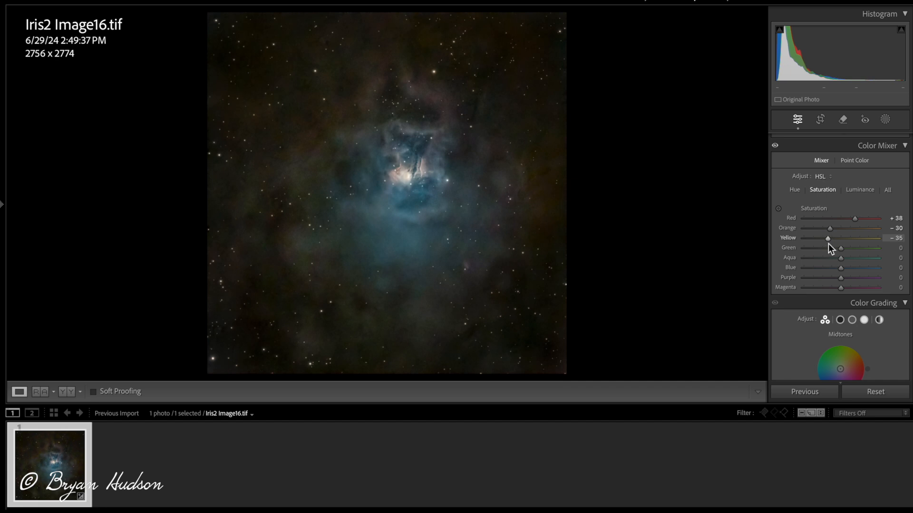
# - Refine the HSL saturation to Orange +6 and Yellow −34, and warm the Temp to +12
pyautogui.press('super+=')
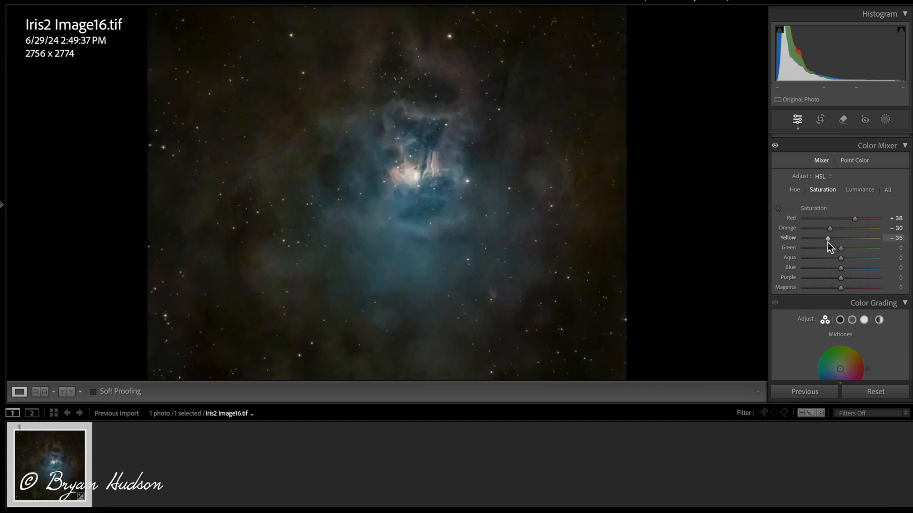
pyautogui.press('super+BackSpace')
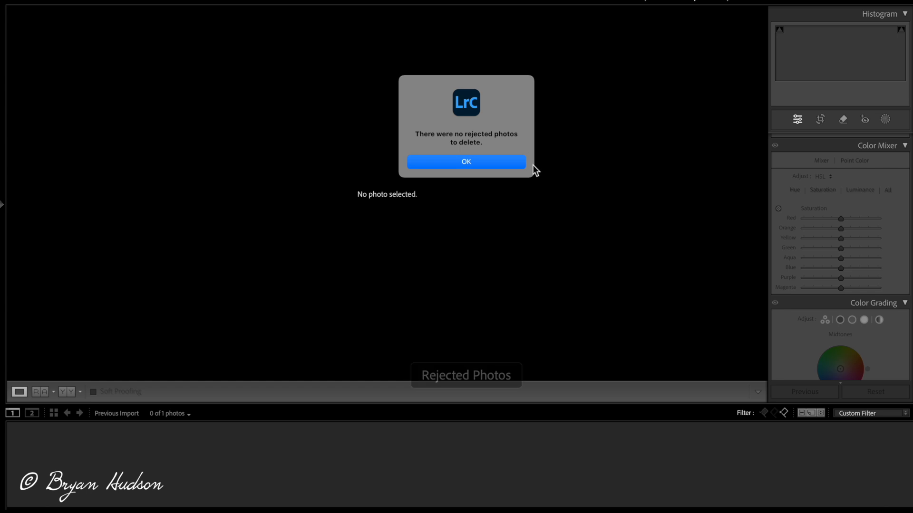
pyautogui.press('Return')
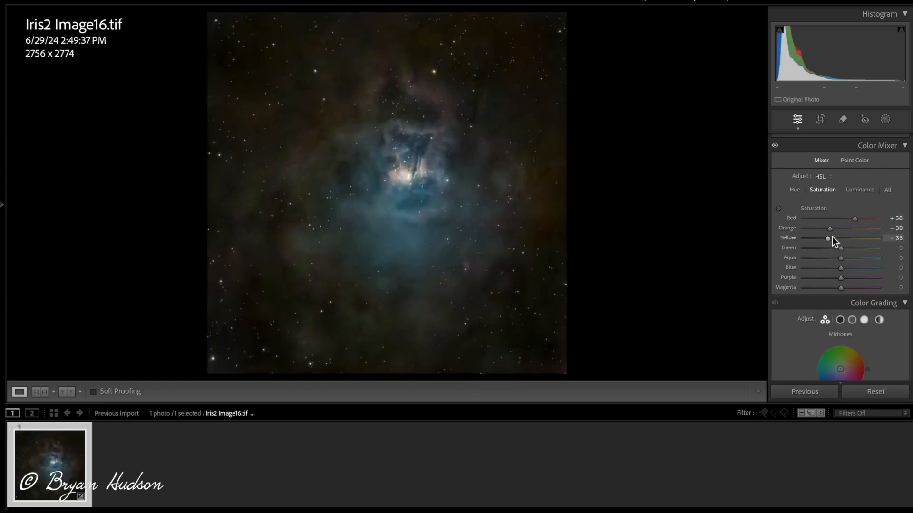
pyautogui.moveTo(830, 237); pyautogui.dragTo(811, 243)
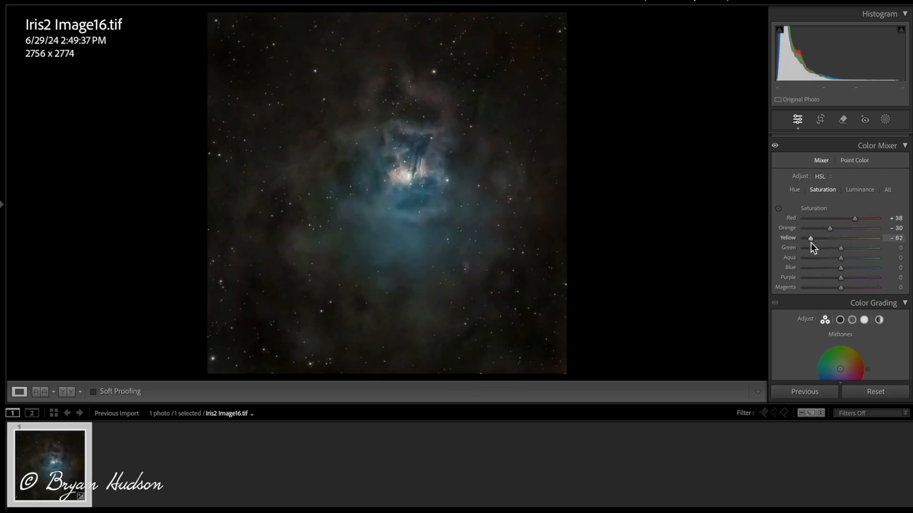
pyautogui.moveTo(811, 244)
pyautogui.mouseDown()
pyautogui.moveTo(871, 227)
pyautogui.moveTo(815, 241)
pyautogui.moveTo(825, 240)
pyautogui.mouseUp()
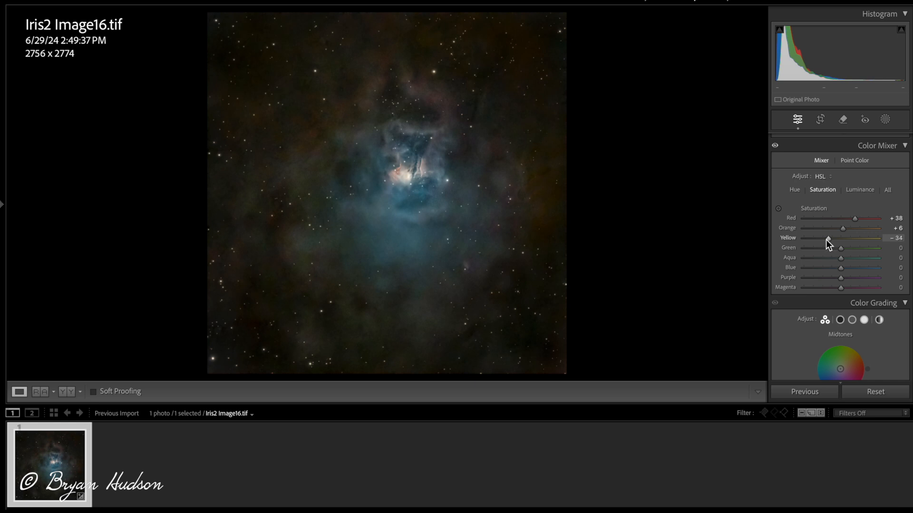
pyautogui.scroll(5, 865, 217)
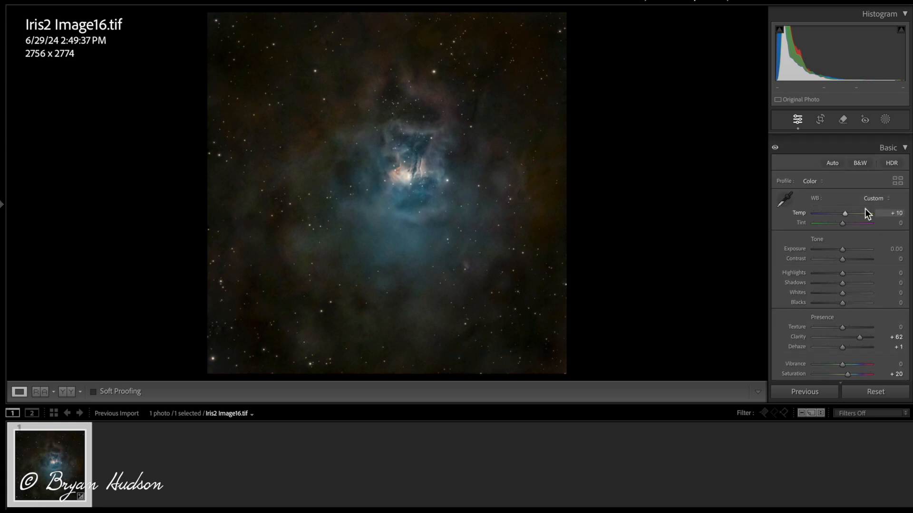
pyautogui.moveTo(845, 203); pyautogui.dragTo(847, 202)
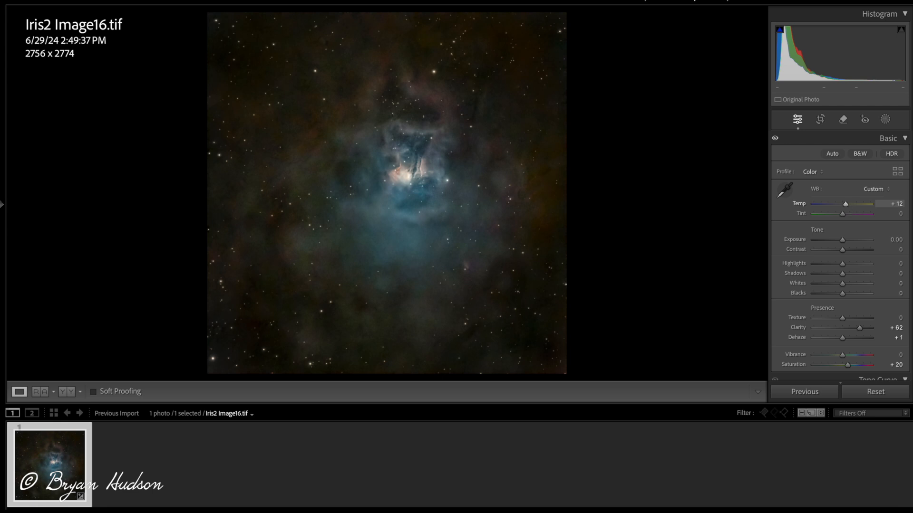
# - Set noise reduction to Luminance 34 and Color 25, and the sharpening Amount to 42
pyautogui.scroll(-3, 866, 251)
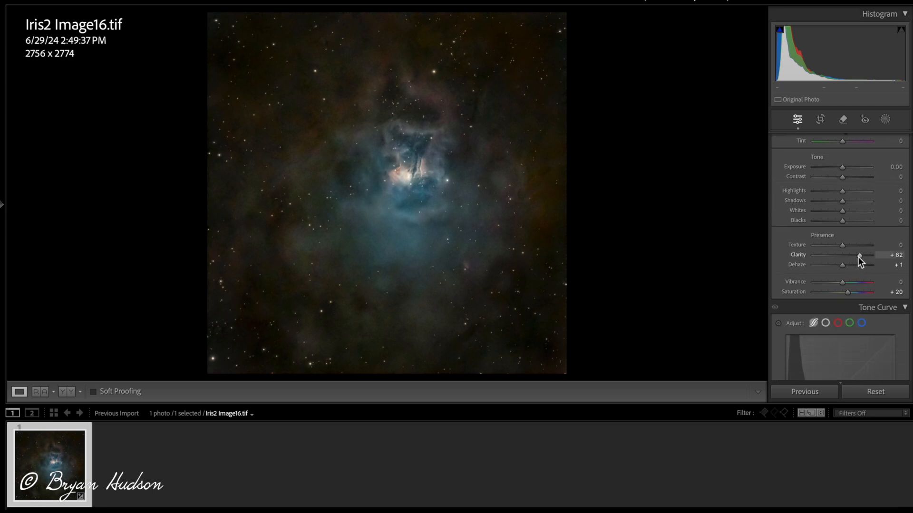
pyautogui.scroll(-12, 858, 256)
pyautogui.scroll(-6, 857, 261)
pyautogui.click(832, 309)
pyautogui.click(840, 342)
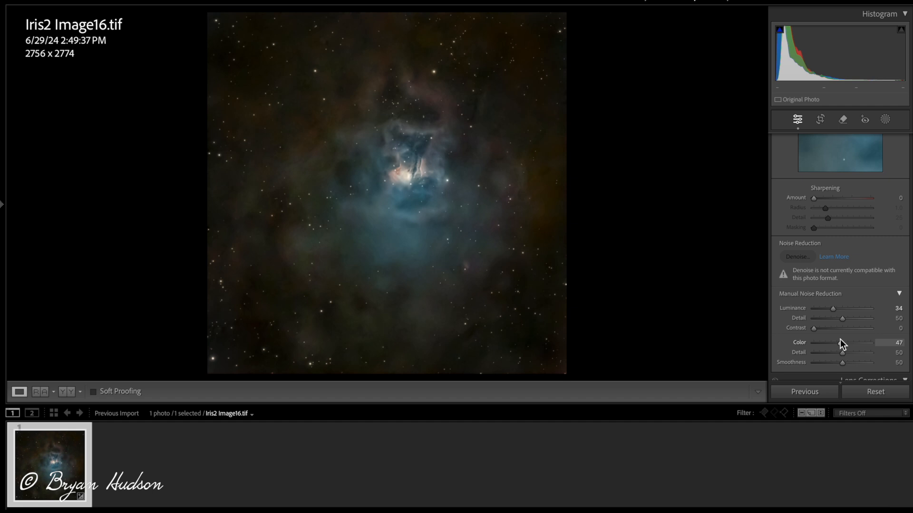
pyautogui.moveTo(838, 342); pyautogui.dragTo(828, 346)
pyautogui.moveTo(827, 198); pyautogui.dragTo(830, 198)
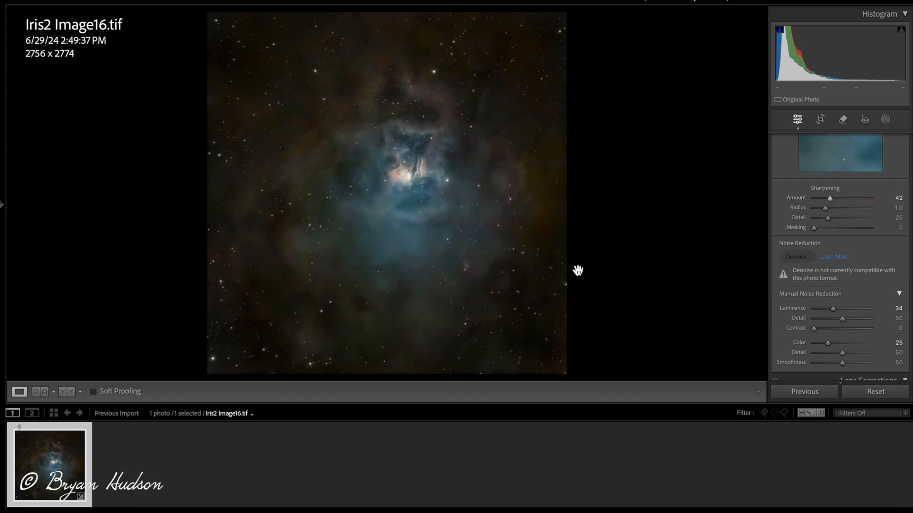
# - Darken the image edges with a post-crop vignette Amount of −16
pyautogui.scroll(-10, 857, 175)
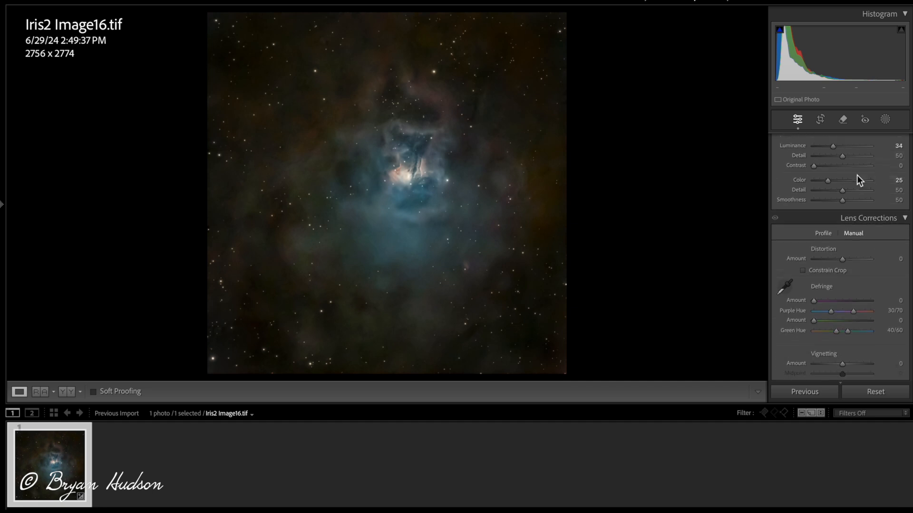
pyautogui.scroll(-6, 857, 183)
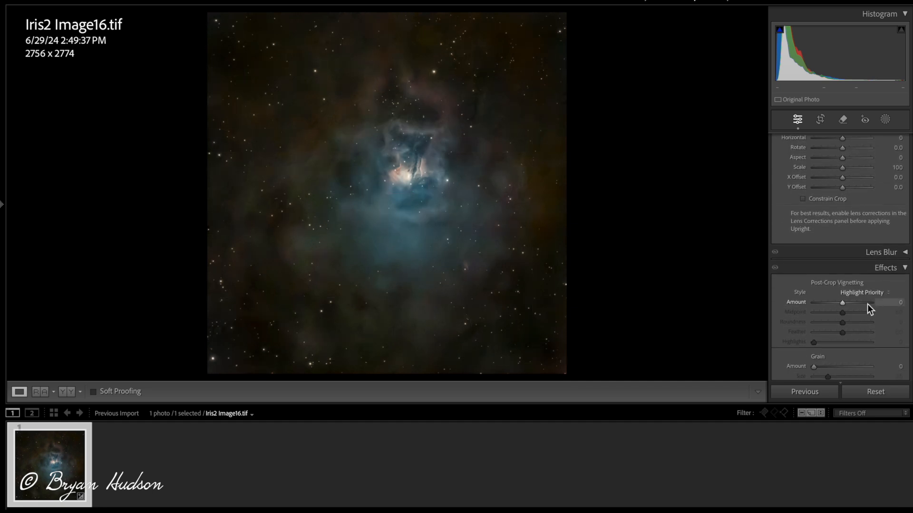
pyautogui.moveTo(843, 303); pyautogui.dragTo(838, 303)
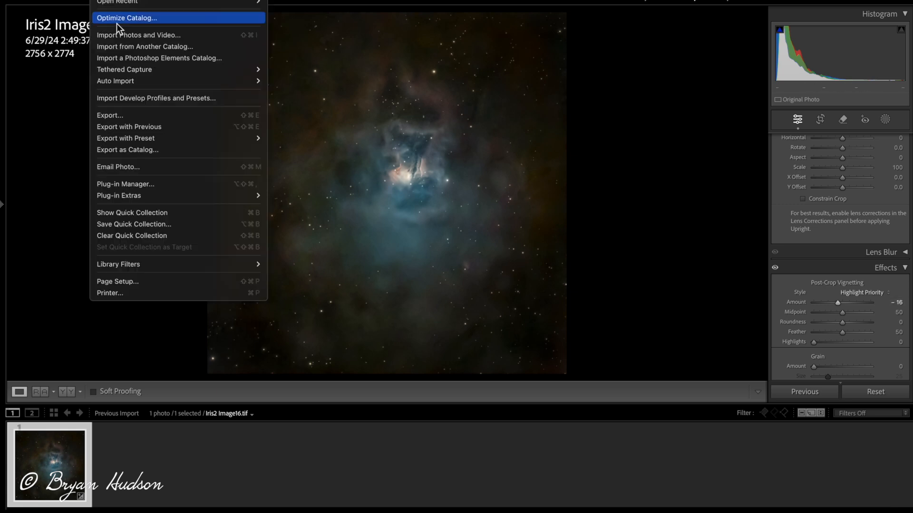
# - Export the image as a JPEG to the Astro Final folder with the signature watermark enabled
pyautogui.click(118, 116)
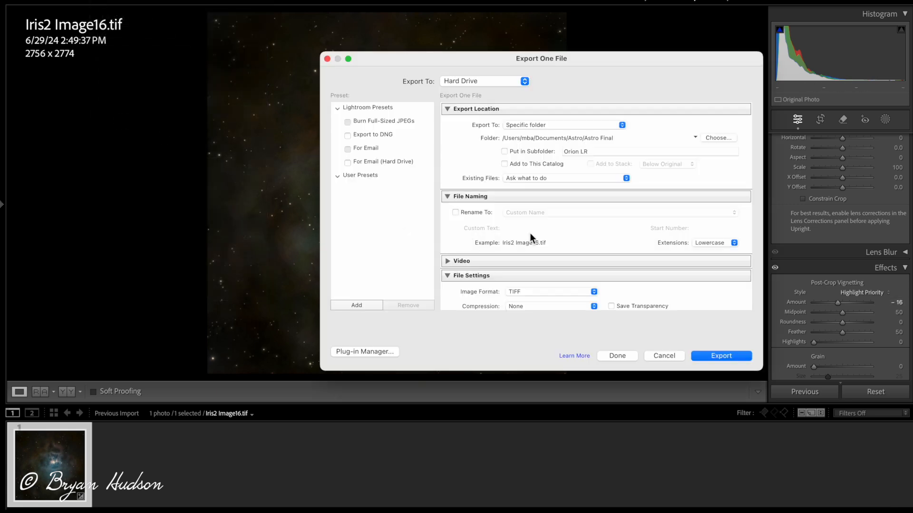
pyautogui.scroll(-5, 529, 232)
pyautogui.click(518, 221)
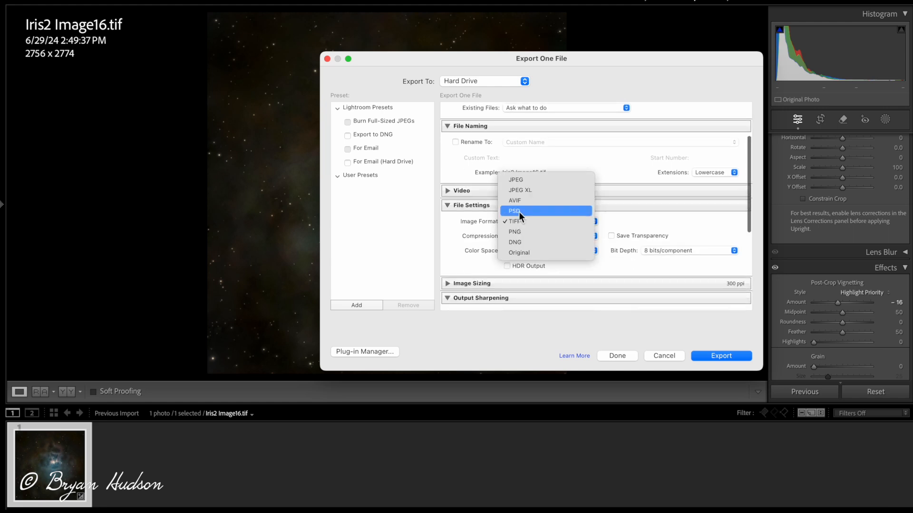
pyautogui.click(516, 180)
pyautogui.scroll(-6, 515, 184)
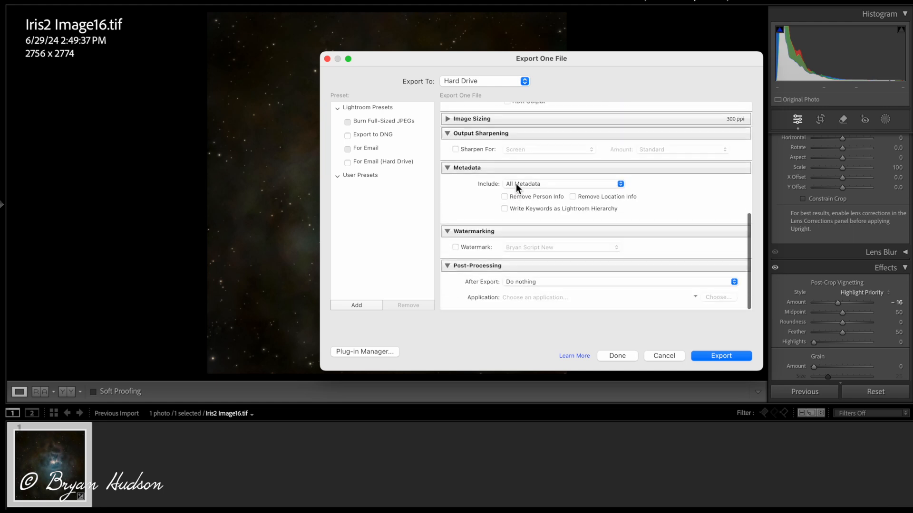
pyautogui.click(455, 248)
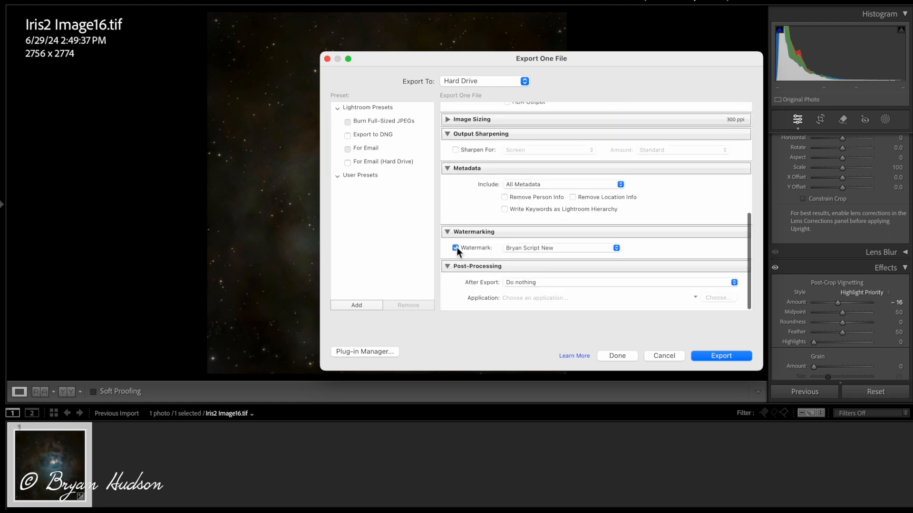
pyautogui.click(713, 358)
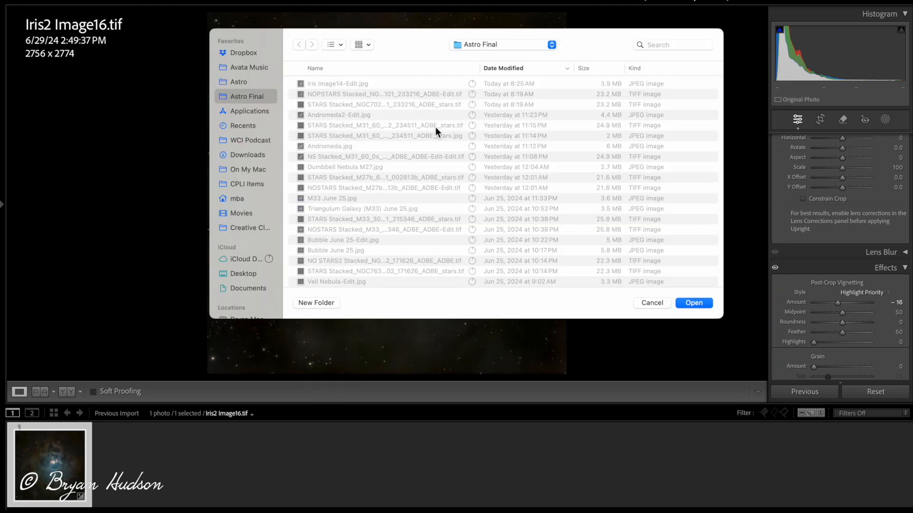
pyautogui.click(694, 305)
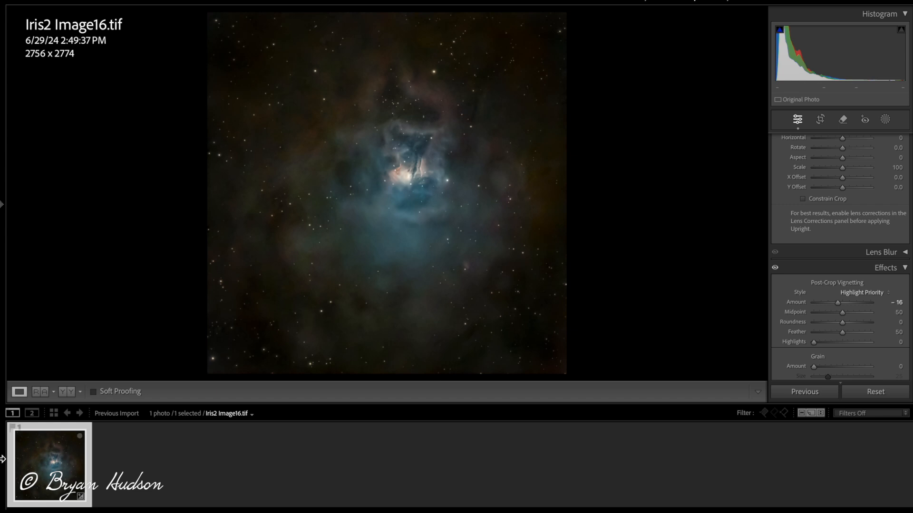
# - Switch to Finder and preview the exported Iris2 Image16.jpg in the Astro Final folder
pyautogui.click(46, 512)
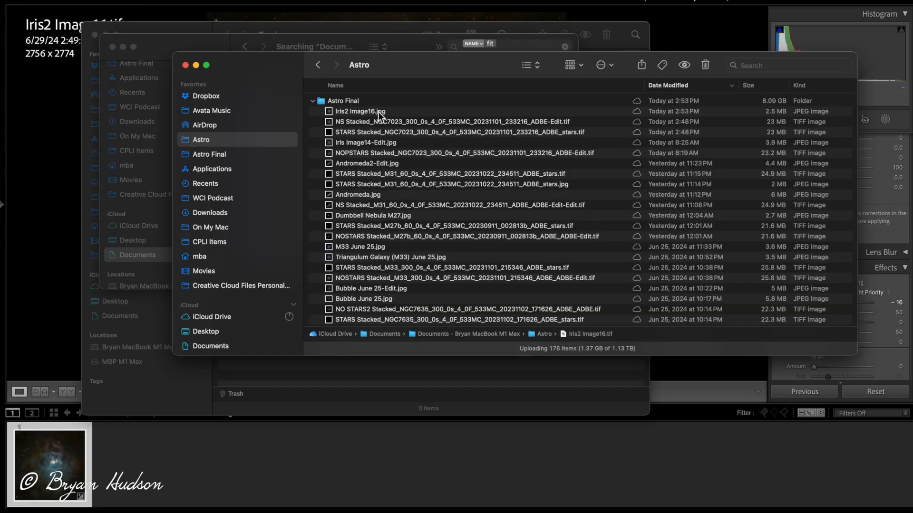
pyautogui.click(372, 112)
pyautogui.press('space')
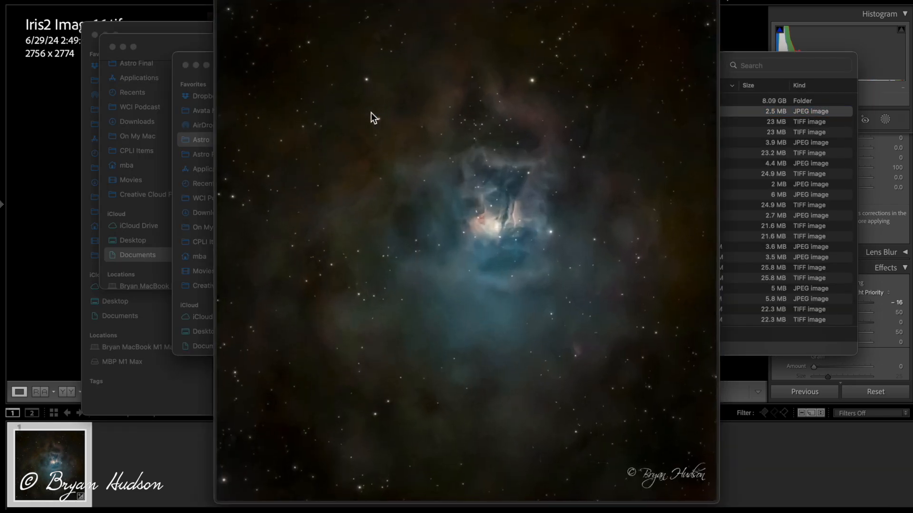